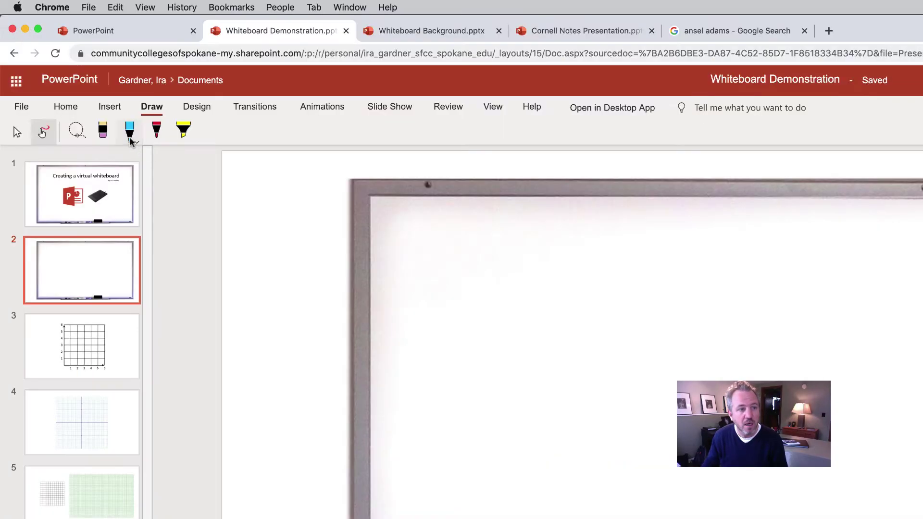
Set the pen color to black and draw three freehand scribbles across the middle of slide 2's whiteboard.
click(130, 141)
mouse_move(139, 184)
mouse_down()
mouse_move(154, 184)
mouse_move(138, 184)
mouse_up()
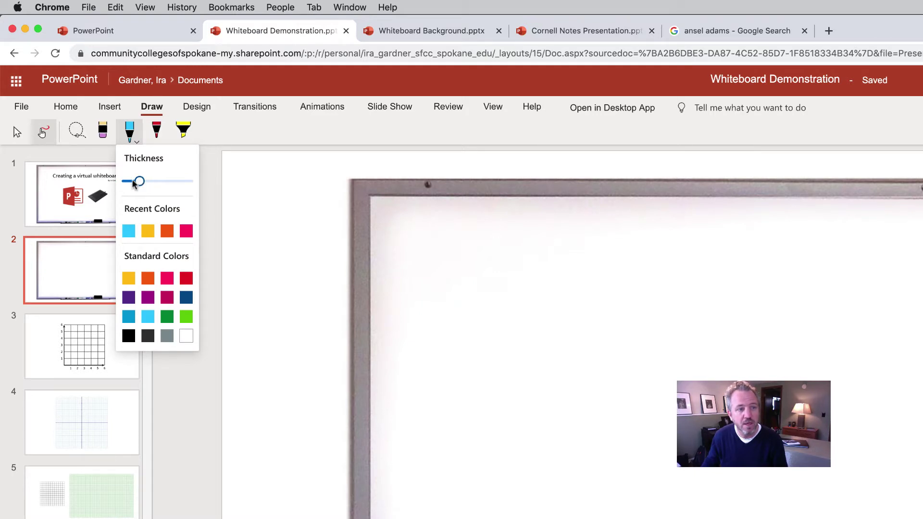
click(128, 336)
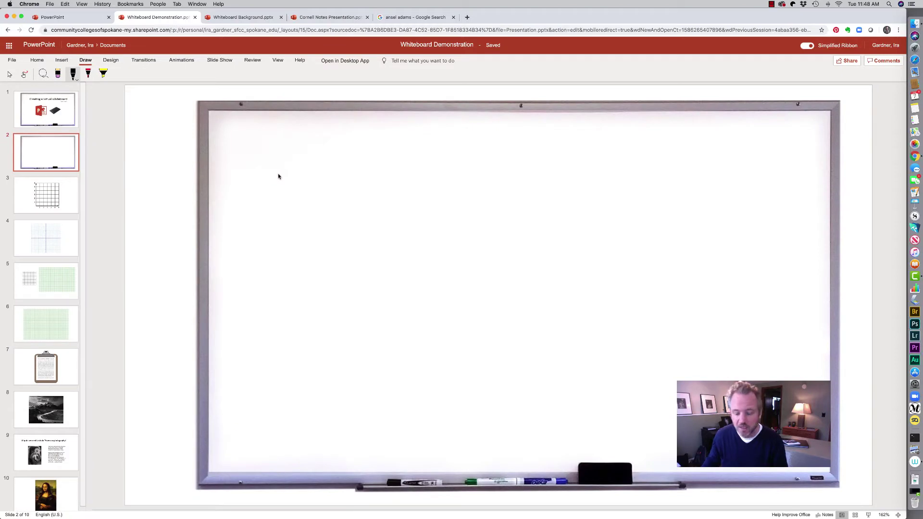
mouse_move(443, 207)
mouse_down()
mouse_move(407, 234)
mouse_move(513, 270)
mouse_move(522, 291)
mouse_up()
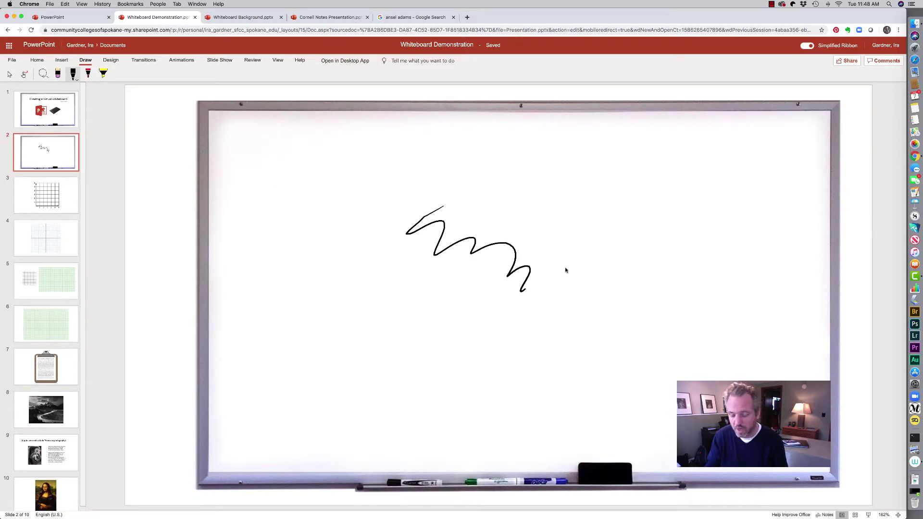
mouse_move(562, 252)
mouse_down()
mouse_move(641, 268)
mouse_move(668, 287)
mouse_up()
mouse_move(461, 287)
mouse_down()
mouse_move(520, 307)
mouse_move(553, 304)
mouse_up()
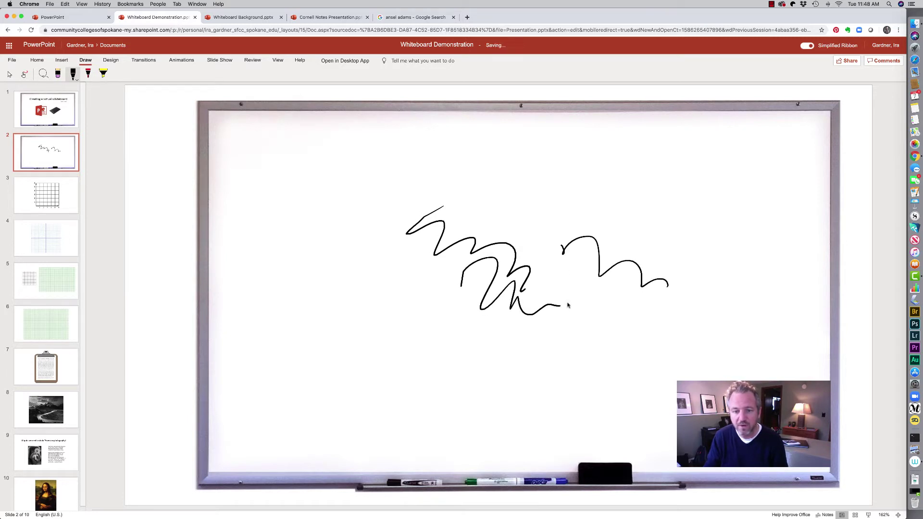
Select the three black scribbles one at a time and delete each from the whiteboard.
click(539, 310)
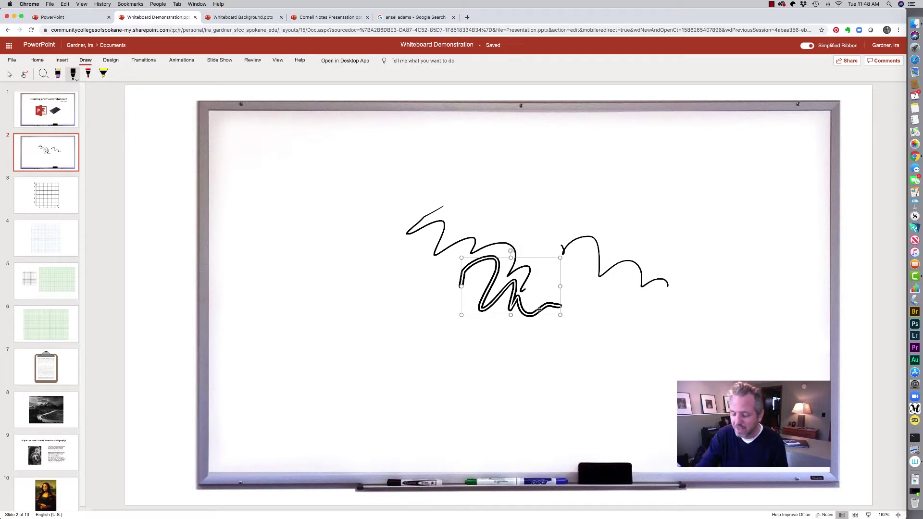
key(Delete)
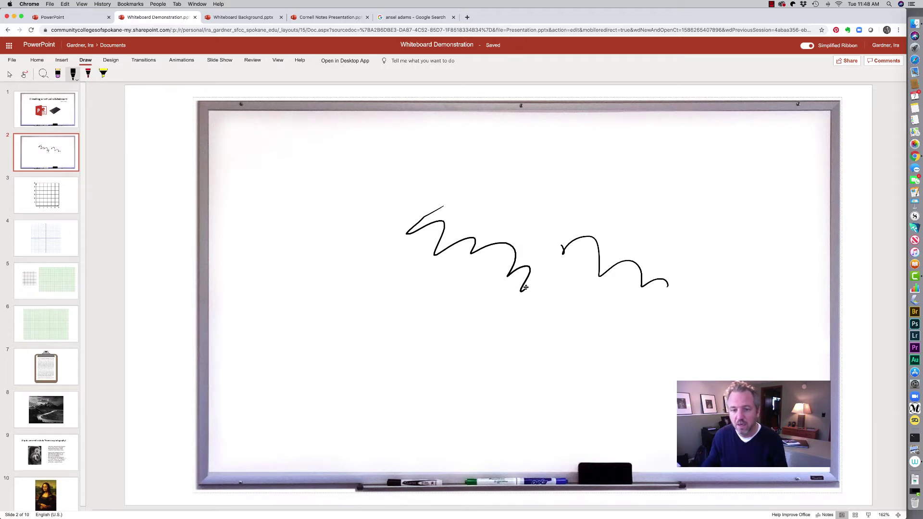
click(523, 287)
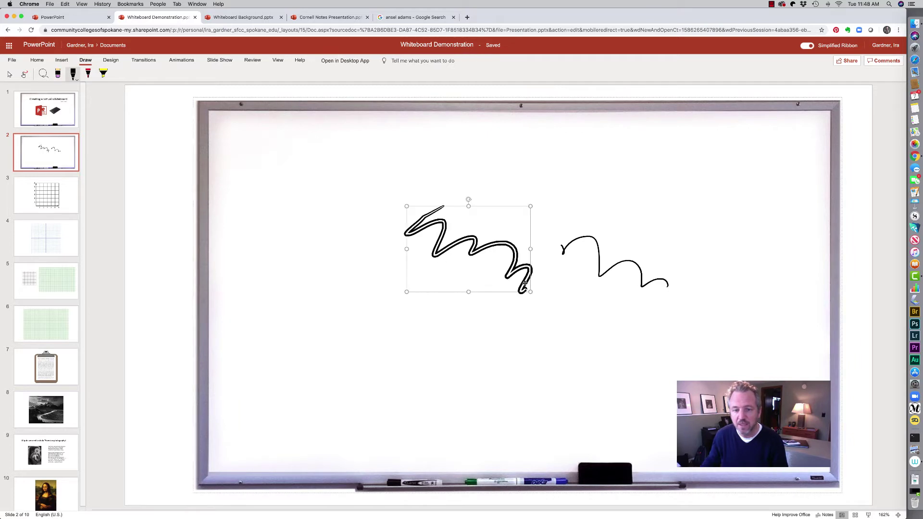
key(Delete)
click(567, 245)
key(Delete)
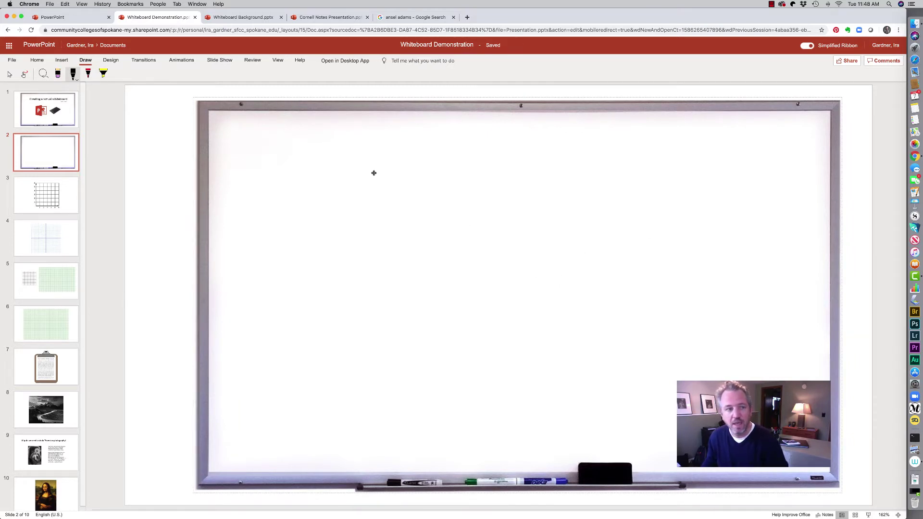
Set the pen color to light blue and handwrite "History 101" on the upper part of the whiteboard.
click(74, 77)
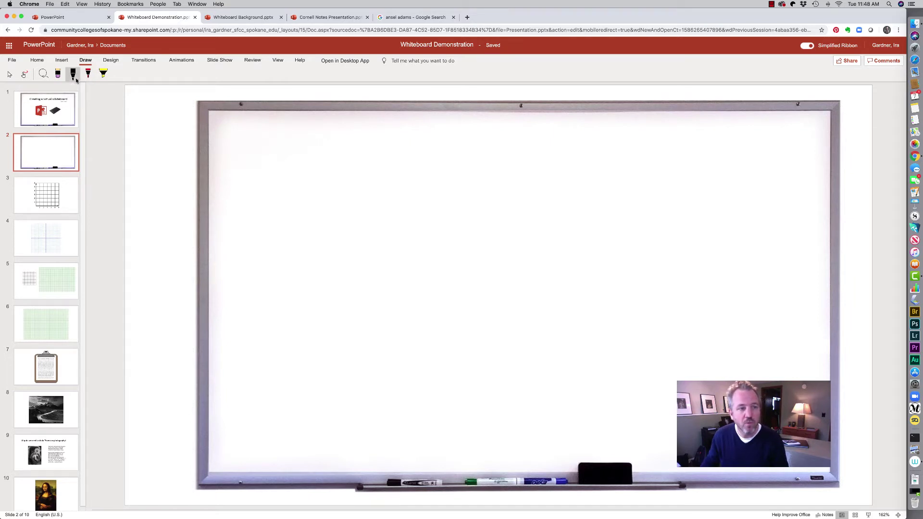
click(83, 130)
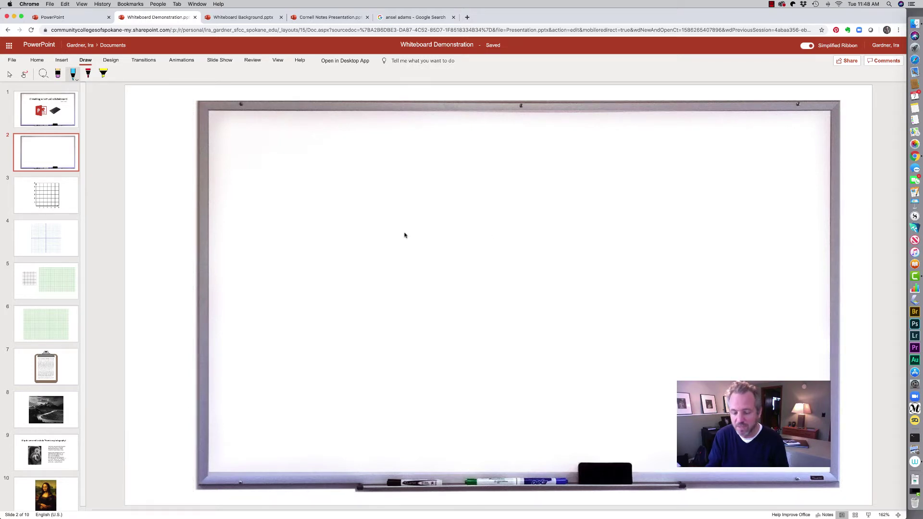
mouse_move(308, 207)
mouse_down()
mouse_move(308, 232)
mouse_move(317, 228)
mouse_up()
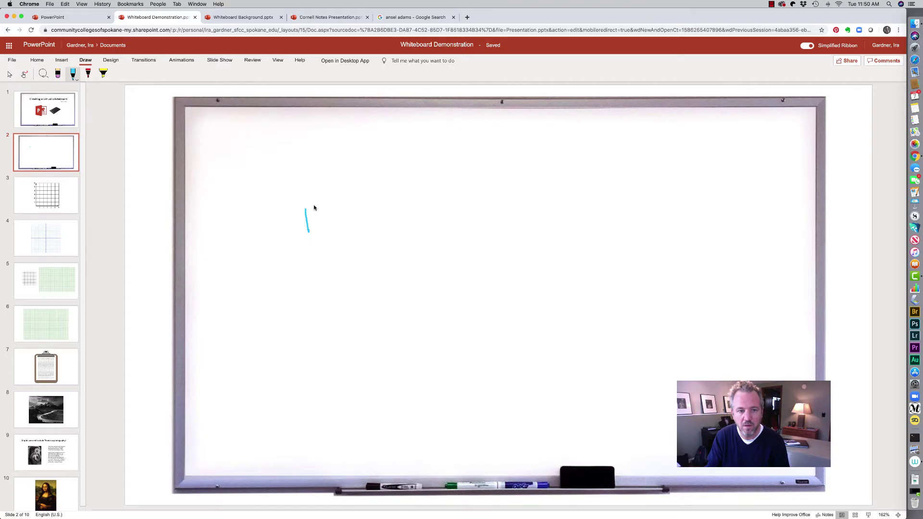
drag(293, 220, 331, 220)
drag(341, 185, 340, 217)
mouse_move(336, 199)
mouse_down()
mouse_move(373, 196)
mouse_move(383, 217)
mouse_up()
drag(397, 163, 396, 185)
drag(408, 163, 429, 176)
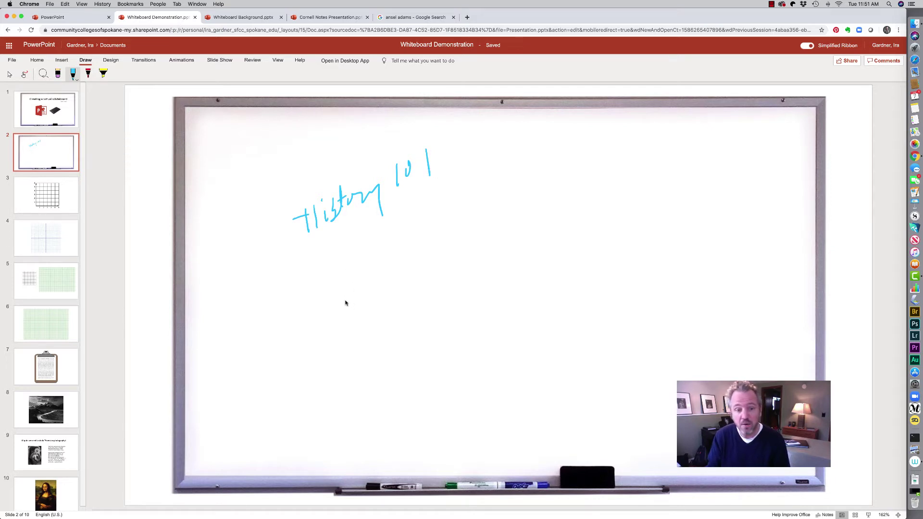
Draw a box below the "History 101" heading, an arrow beside it, and handwrite "WORD" next to the arrow.
mouse_move(350, 266)
mouse_down()
mouse_move(344, 336)
mouse_move(422, 261)
mouse_move(320, 275)
mouse_up()
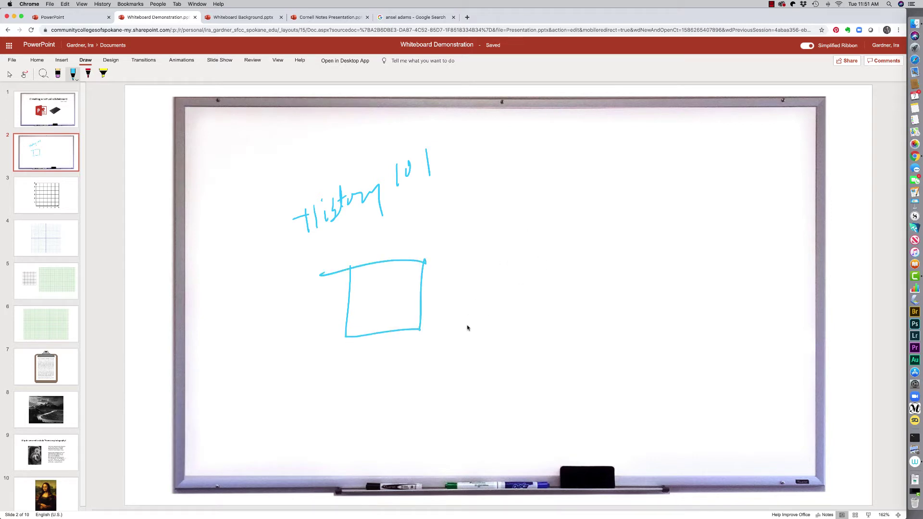
mouse_move(467, 328)
mouse_down()
mouse_move(582, 236)
mouse_move(577, 250)
mouse_up()
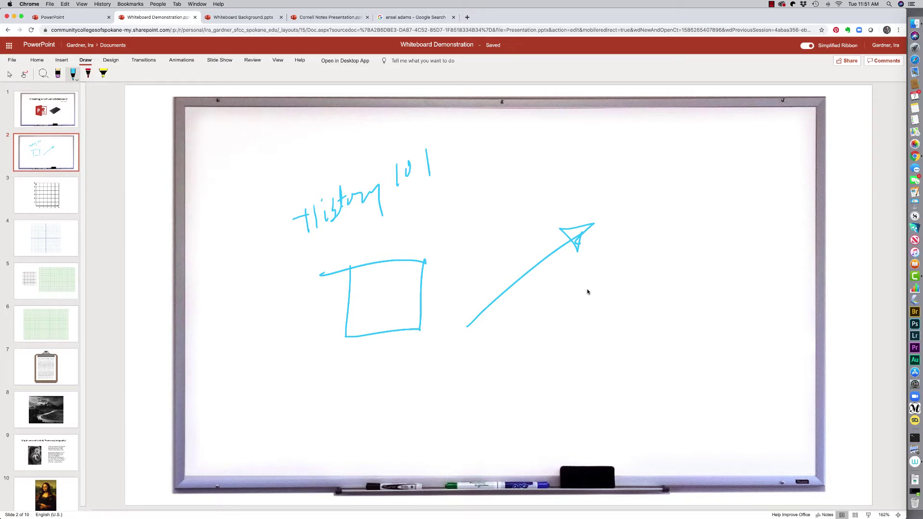
mouse_move(581, 284)
mouse_down()
mouse_move(610, 275)
mouse_move(646, 293)
mouse_move(654, 312)
mouse_move(668, 294)
mouse_up()
click(669, 267)
drag(666, 261, 663, 299)
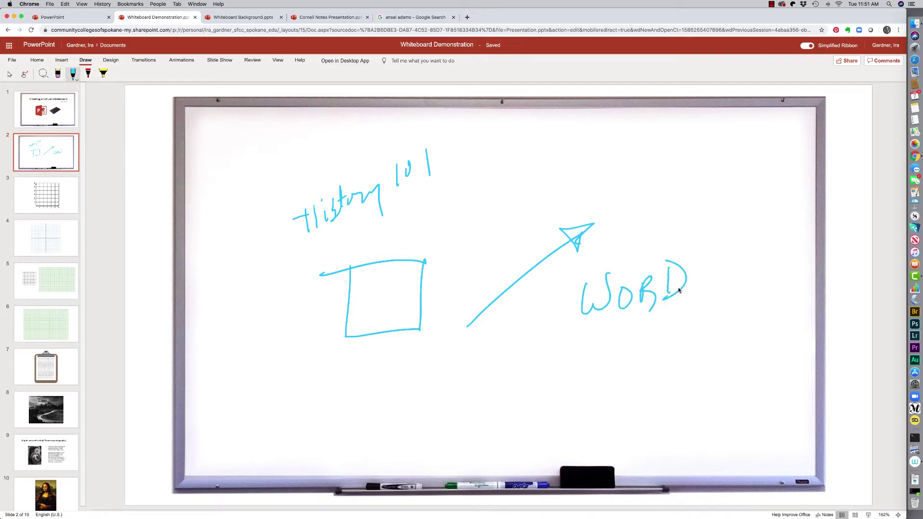
Delete the hand-drawn arrow and the "W" of the handwritten "WORD".
click(541, 262)
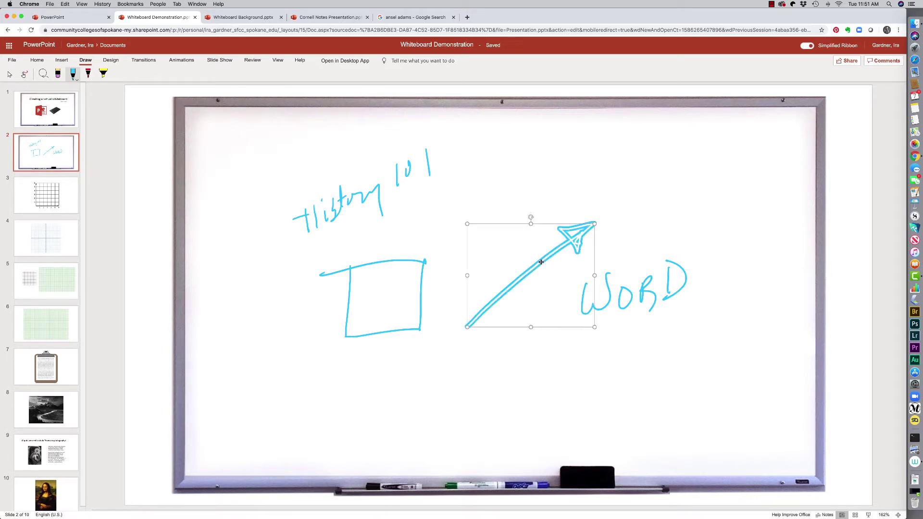
key(Delete)
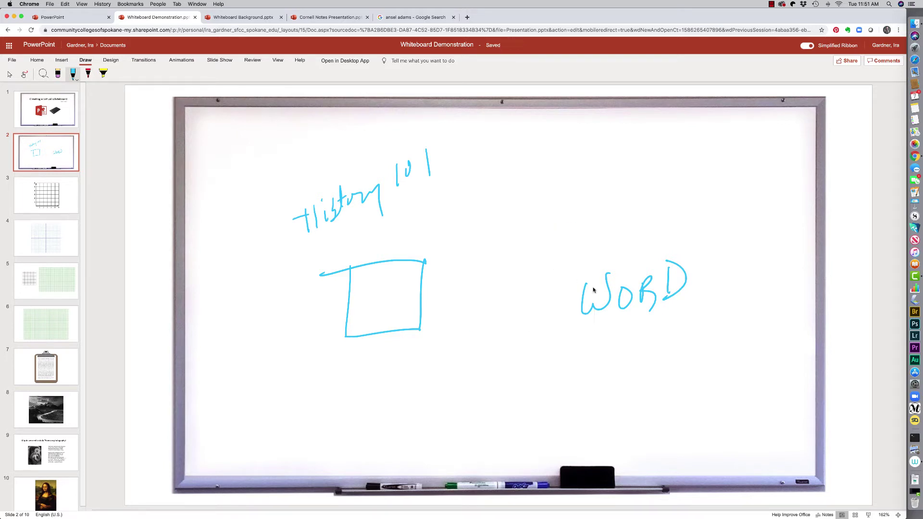
click(607, 284)
key(Delete)
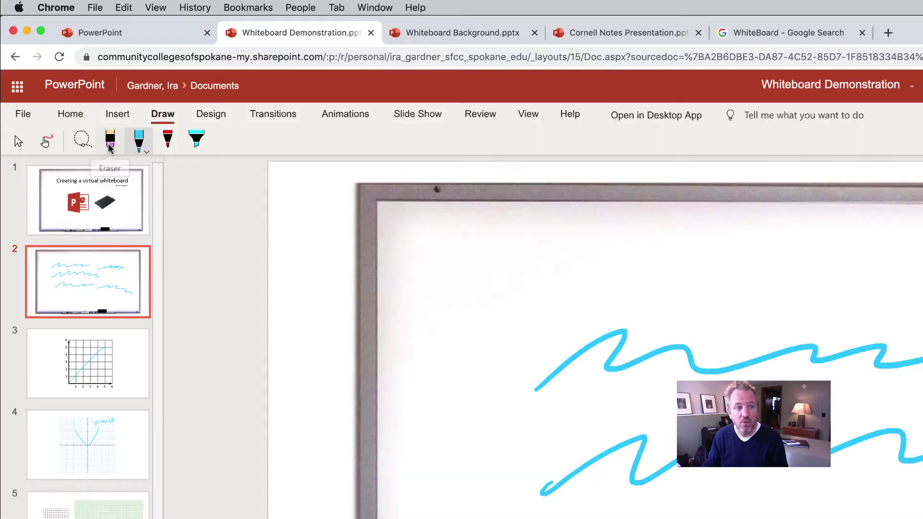
Remove all five light blue scribbles from slide 2's whiteboard with the Eraser.
click(110, 145)
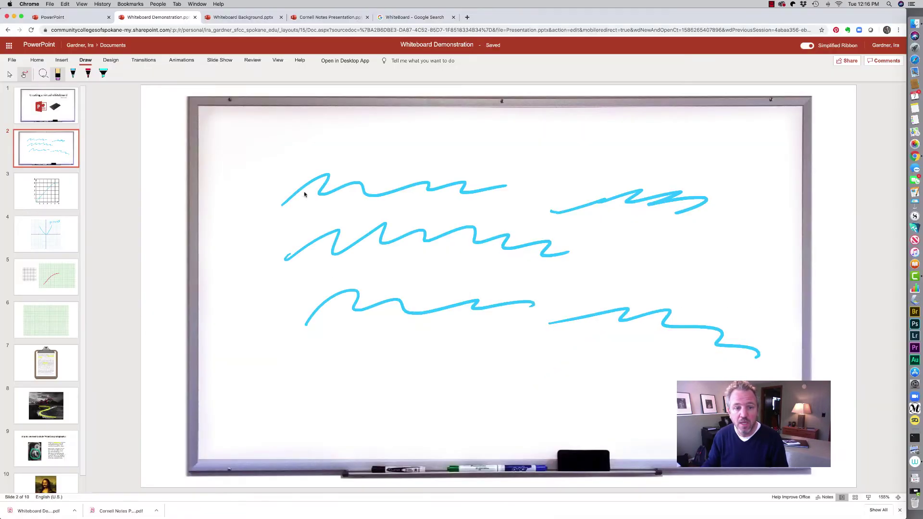
click(295, 193)
click(550, 212)
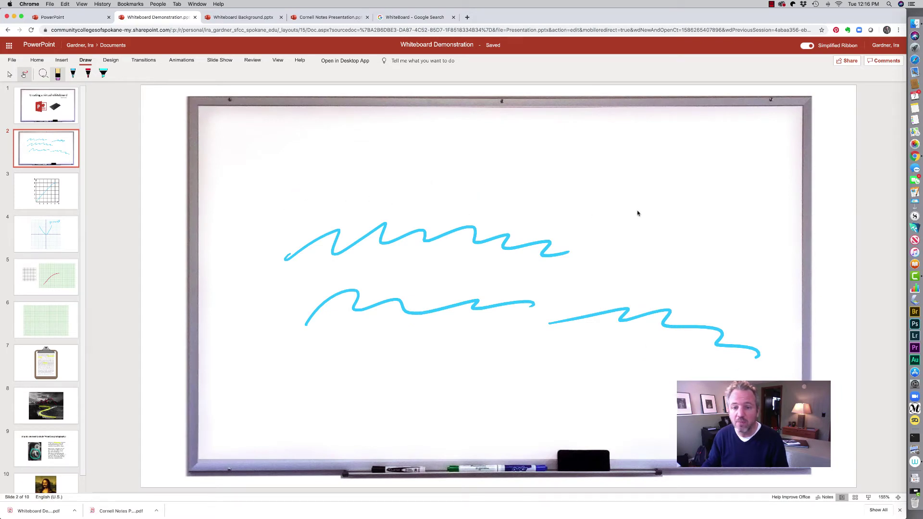
click(645, 307)
click(398, 290)
click(476, 237)
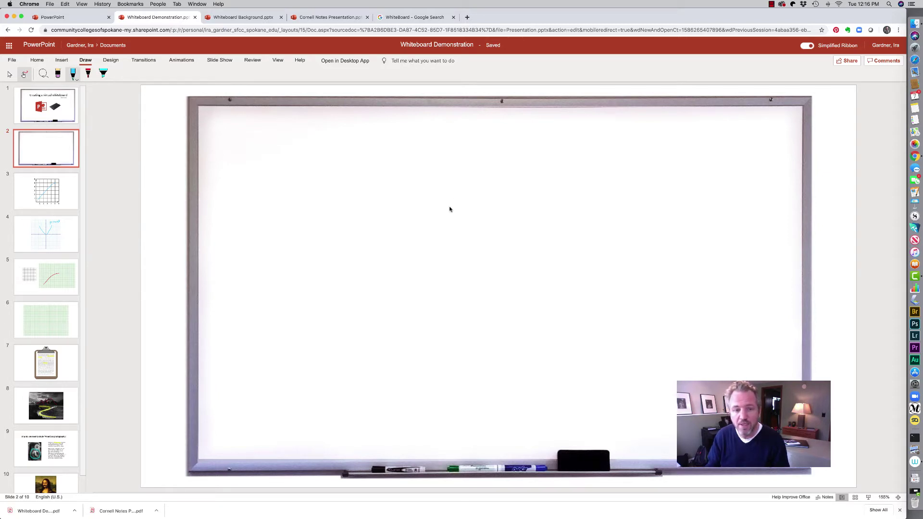
Draw a light blue four-sided box on the whiteboard and an overlapping box in separate red pen strokes.
mouse_move(391, 214)
mouse_down()
mouse_move(466, 268)
mouse_move(418, 216)
mouse_move(378, 213)
mouse_up()
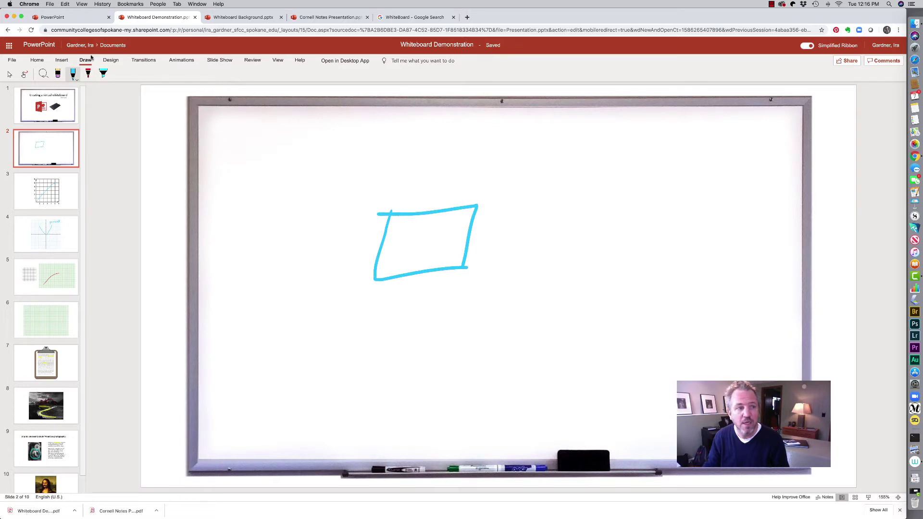
click(88, 73)
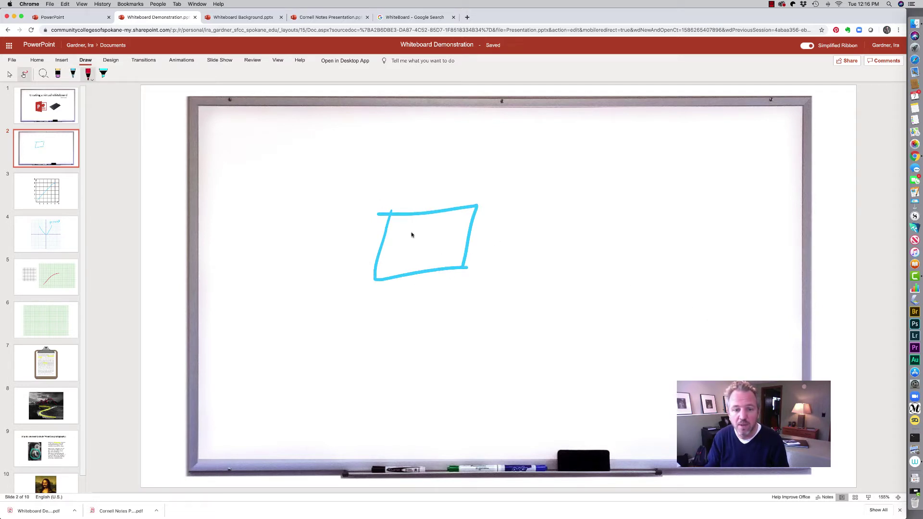
drag(412, 214, 406, 284)
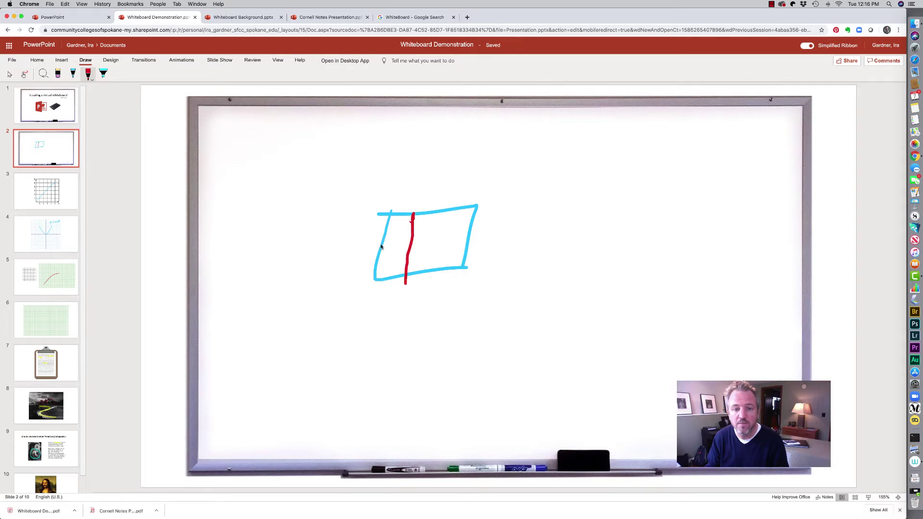
mouse_move(379, 249)
mouse_down()
mouse_move(488, 230)
mouse_move(471, 279)
mouse_move(403, 286)
mouse_up()
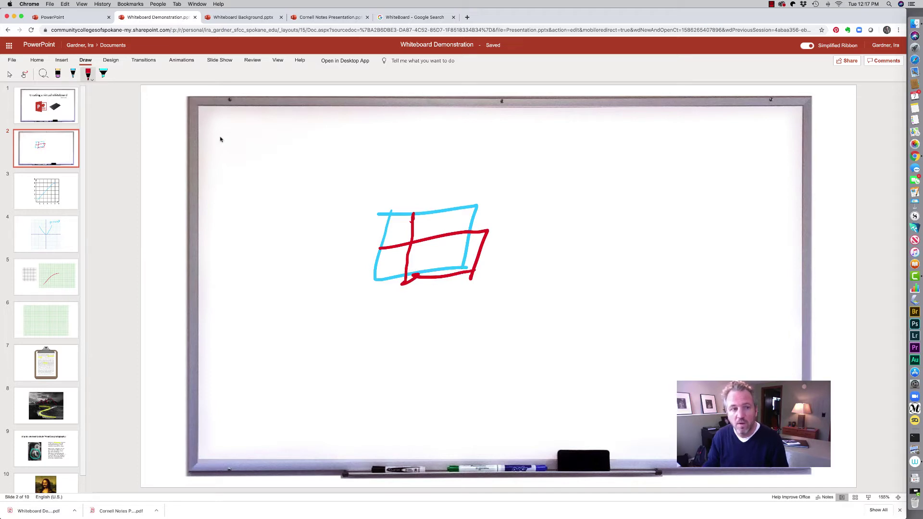
Select the light blue box and move it up and to the left, clear of the red strokes.
click(9, 75)
click(395, 214)
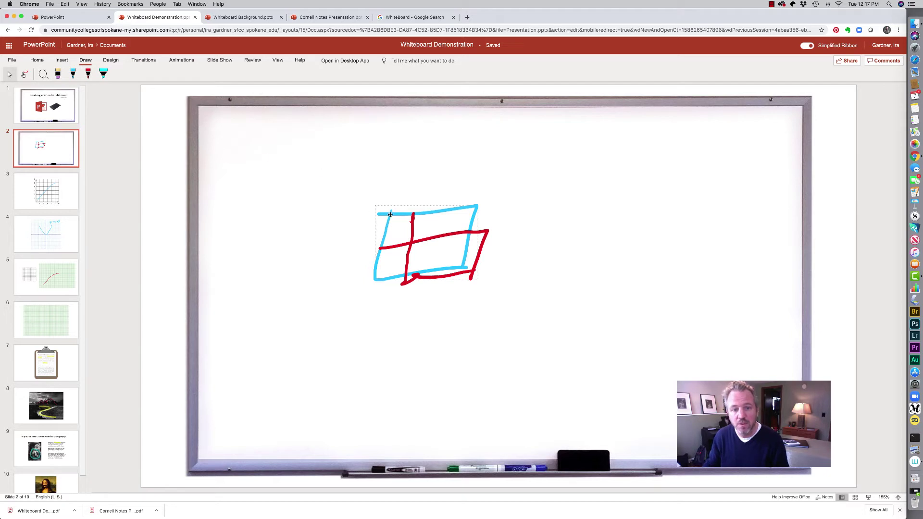
click(395, 215)
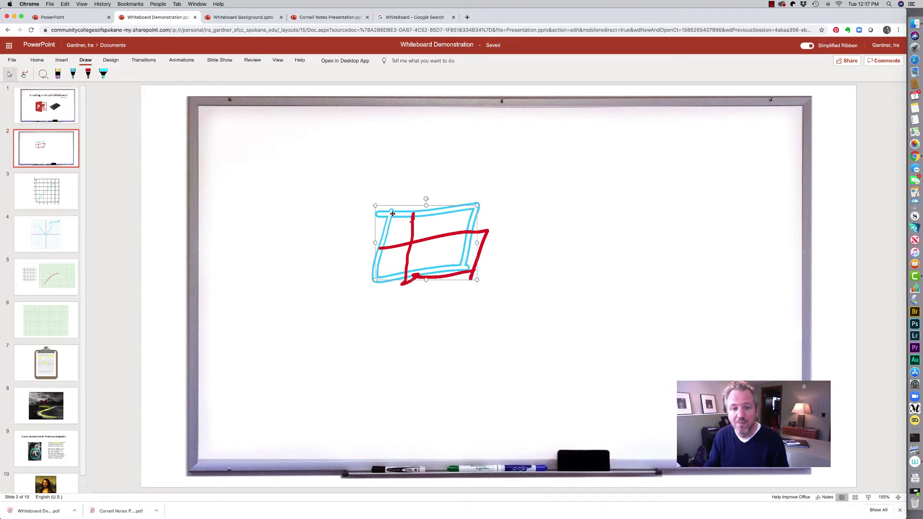
drag(395, 213, 280, 169)
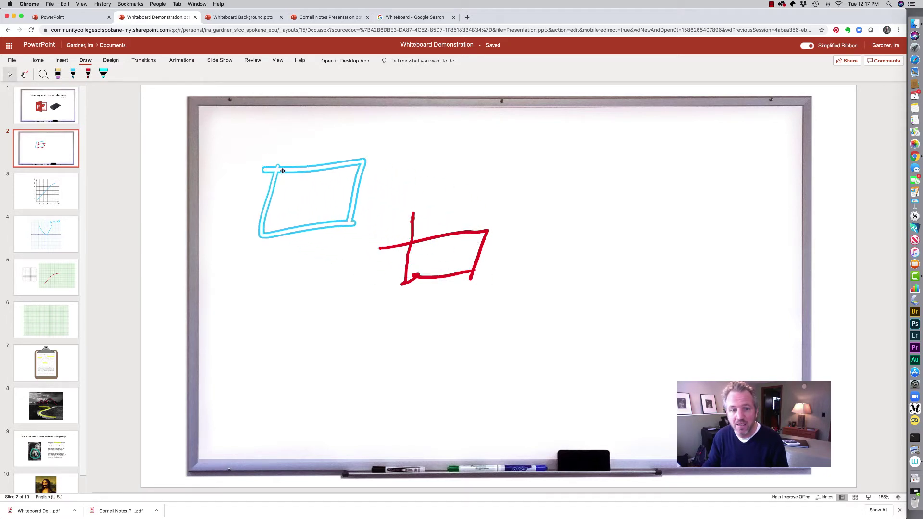
Separate the three red strokes by moving each one to its own empty spot on the whiteboard.
click(422, 240)
drag(423, 239, 497, 206)
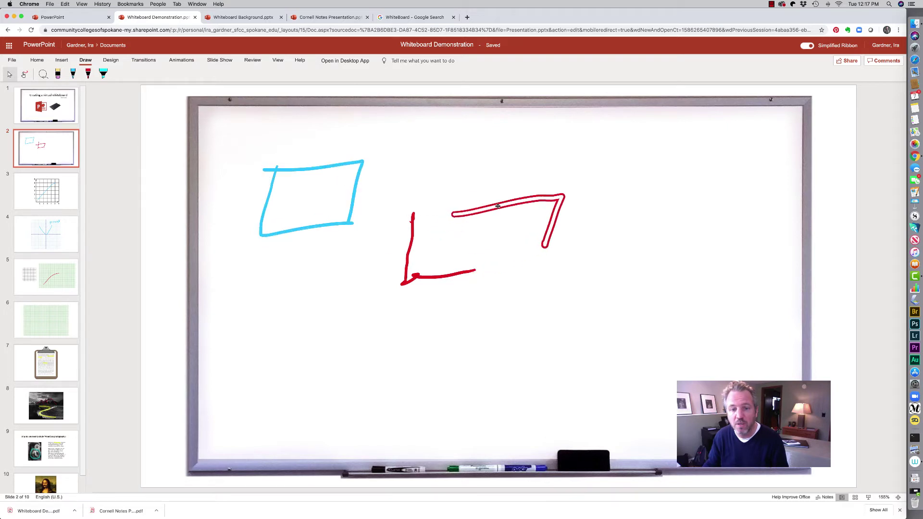
click(431, 284)
drag(432, 283, 419, 316)
click(410, 263)
drag(410, 263, 371, 271)
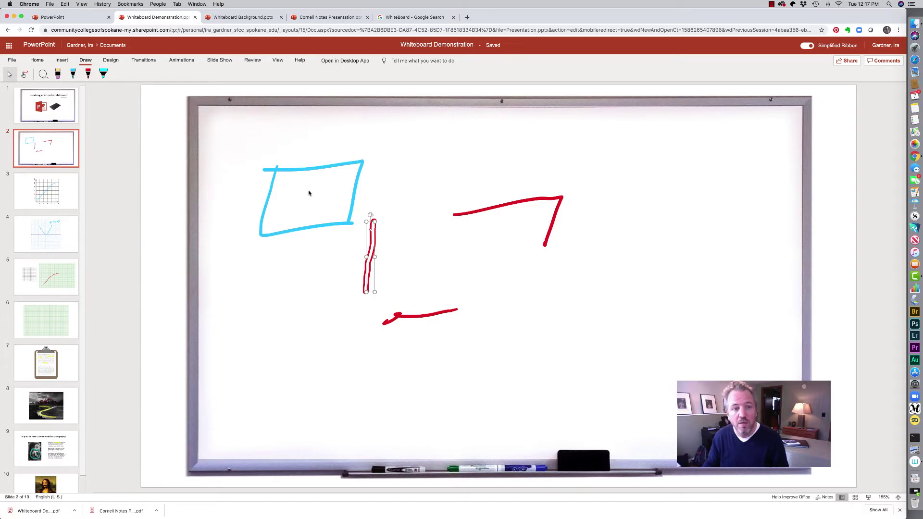
Select the light blue box and all red strokes together and delete them from the whiteboard.
click(224, 134)
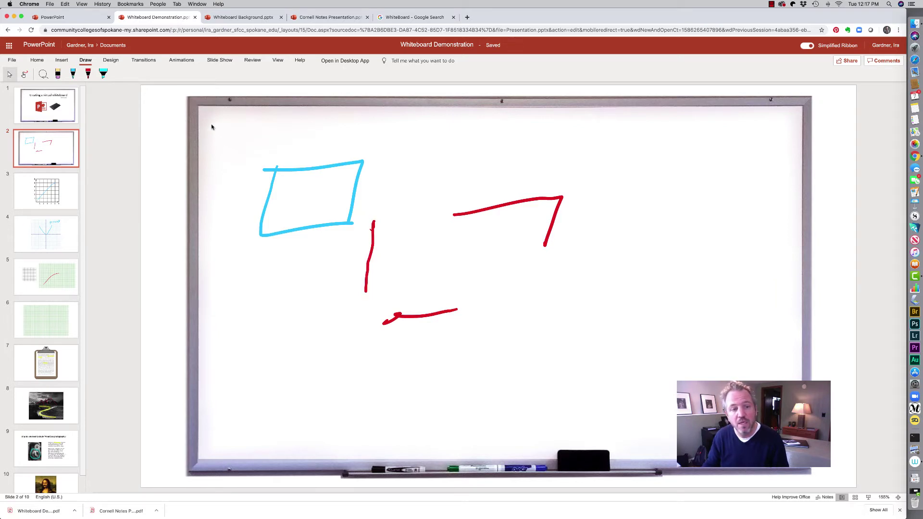
mouse_move(211, 127)
mouse_down()
mouse_move(455, 282)
mouse_move(694, 339)
mouse_move(721, 375)
mouse_up()
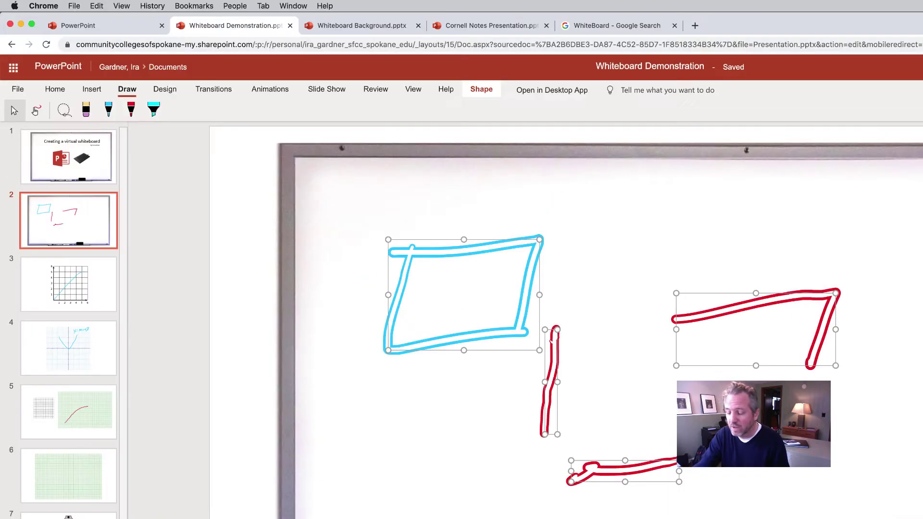
key(Delete)
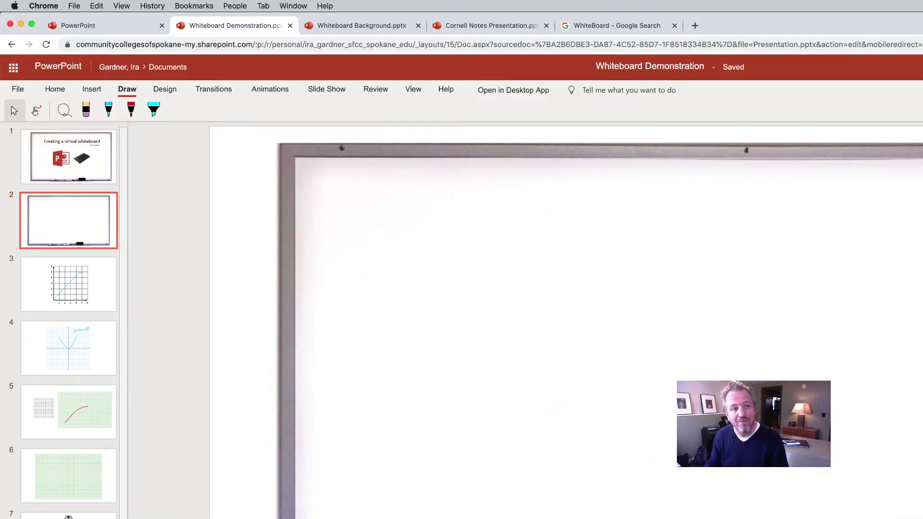
click(86, 114)
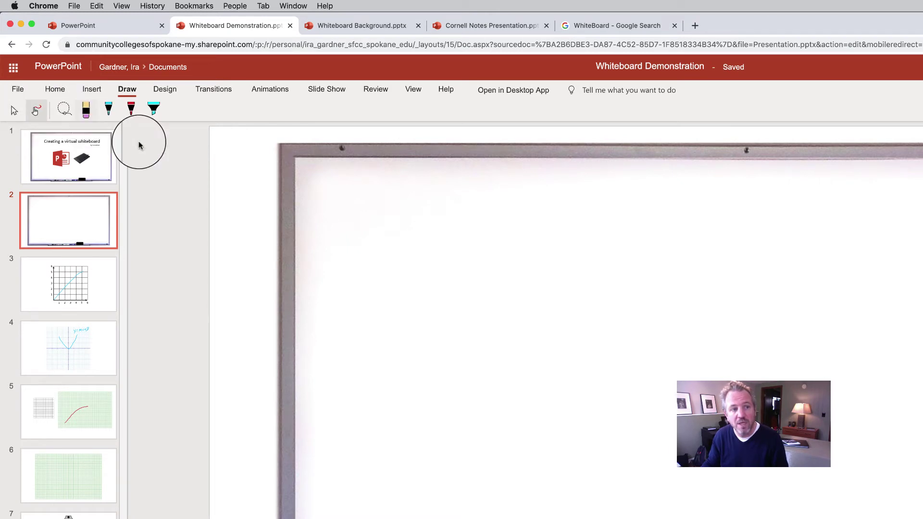
drag(693, 468, 677, 415)
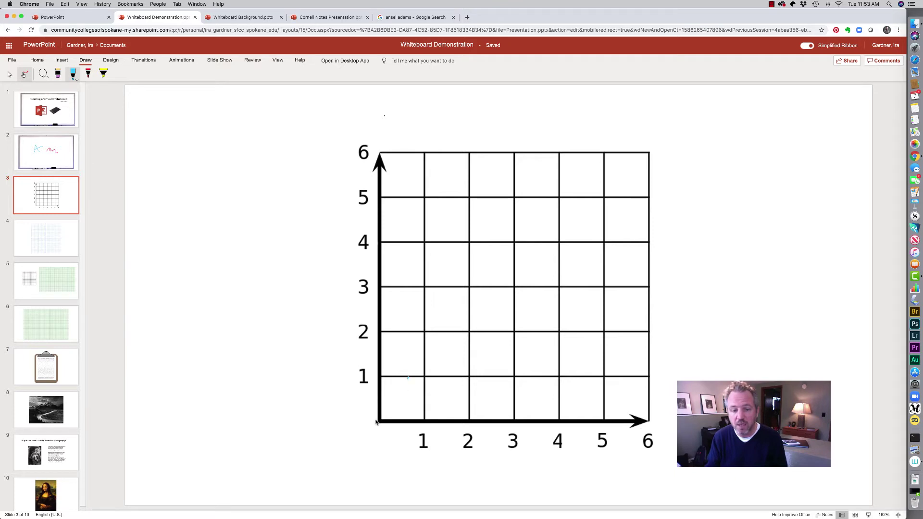
Draw a light blue rising line across slide 3's graph and a light blue U-shaped curve on slide 4's coordinate grid.
mouse_move(383, 412)
mouse_down()
mouse_move(481, 307)
mouse_move(611, 194)
mouse_up()
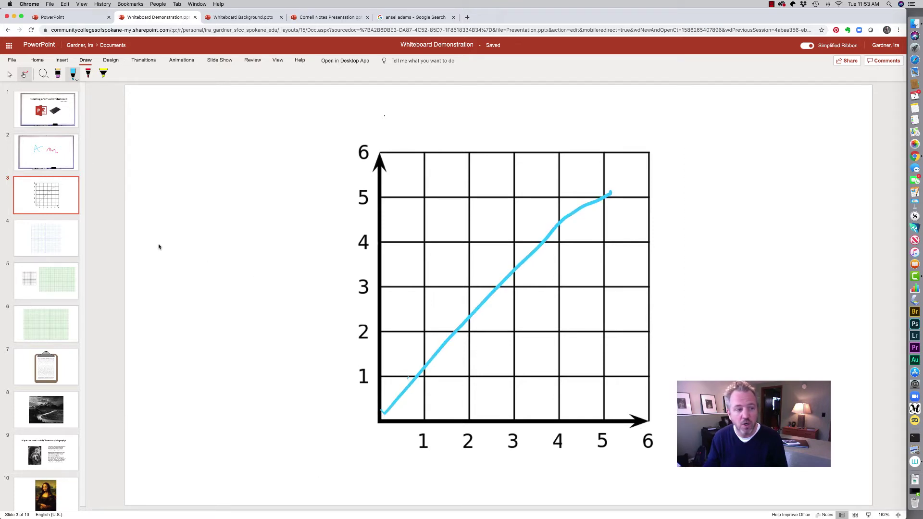
click(51, 244)
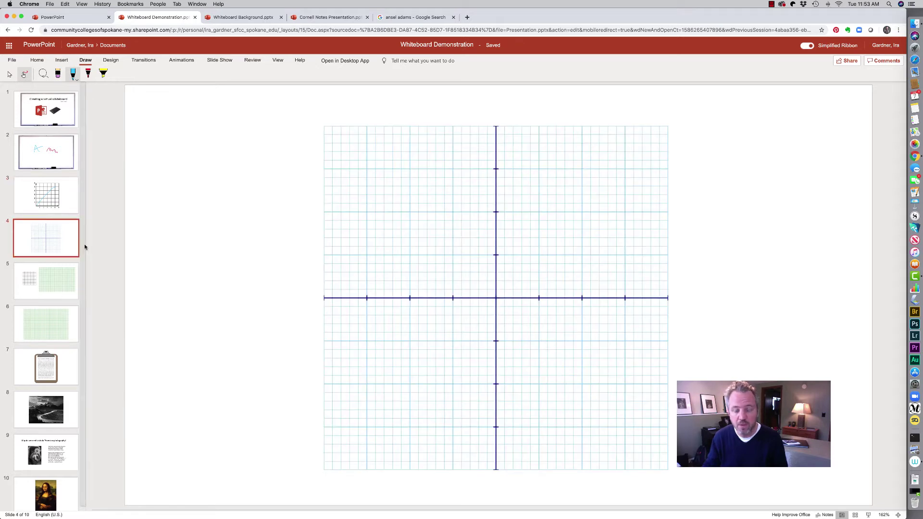
mouse_move(405, 165)
mouse_down()
mouse_move(412, 196)
mouse_move(467, 274)
mouse_move(510, 290)
mouse_move(567, 190)
mouse_up()
key(super+z)
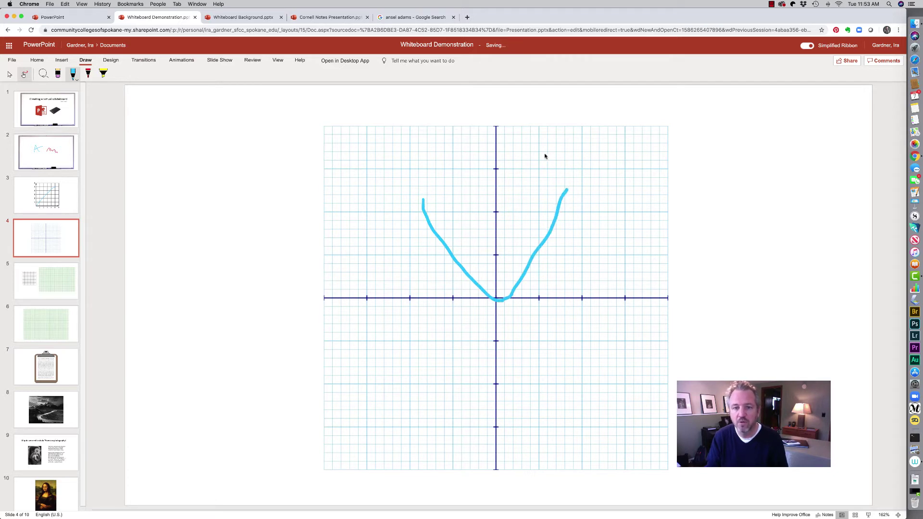
Handwrite the equation y = mx + B in light blue ink above the curve on slide 4.
mouse_move(539, 149)
mouse_down()
mouse_move(544, 177)
mouse_move(571, 149)
mouse_up()
drag(561, 163, 617, 159)
mouse_move(617, 144)
mouse_down()
mouse_move(609, 161)
mouse_move(639, 145)
mouse_up()
mouse_move(632, 140)
mouse_down()
mouse_move(630, 156)
mouse_move(648, 152)
mouse_move(635, 161)
mouse_up()
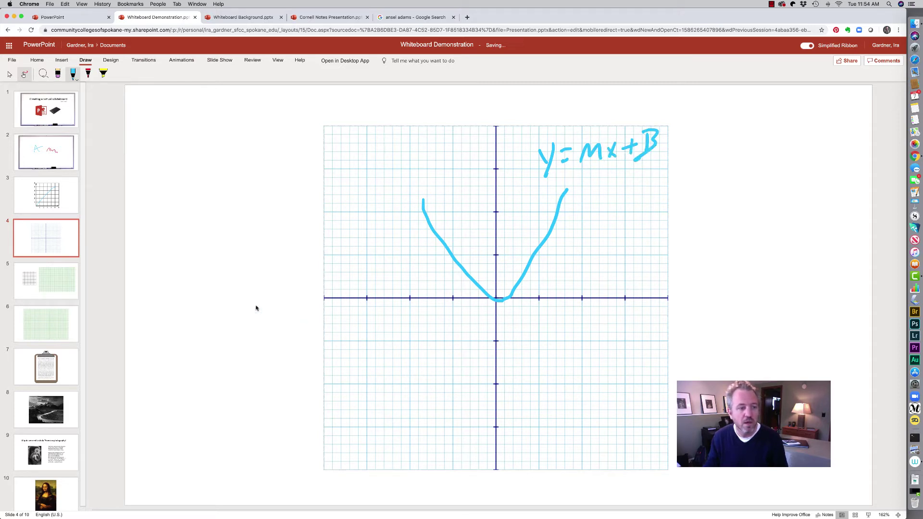
Plot four rising light blue points on slide 5's green grid and draw a red curve along them.
click(63, 287)
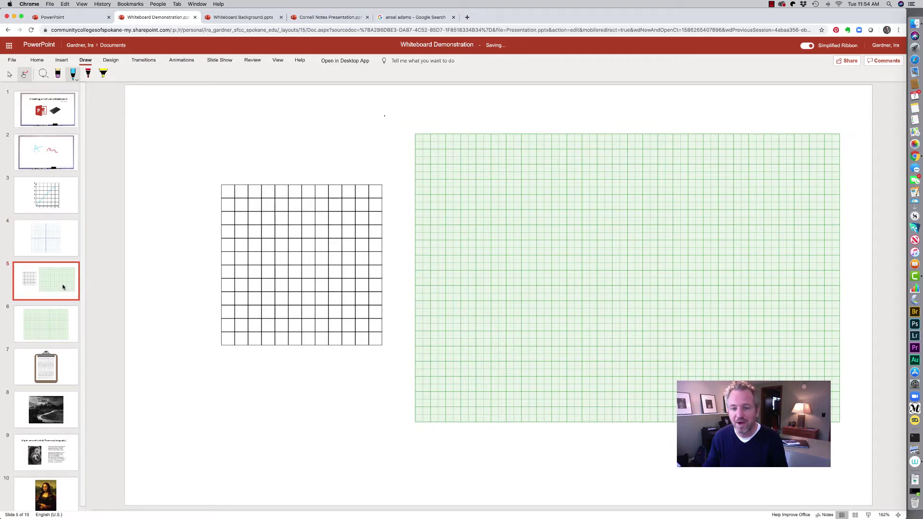
click(404, 372)
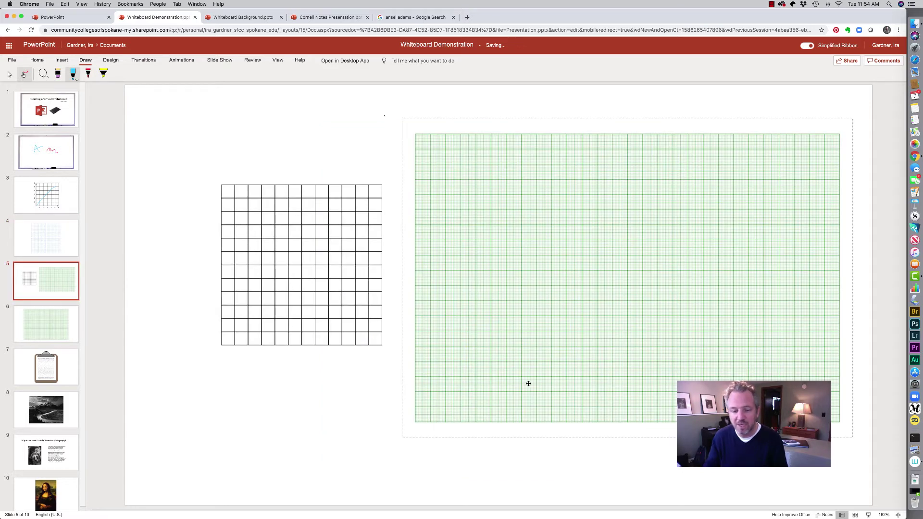
key(Escape)
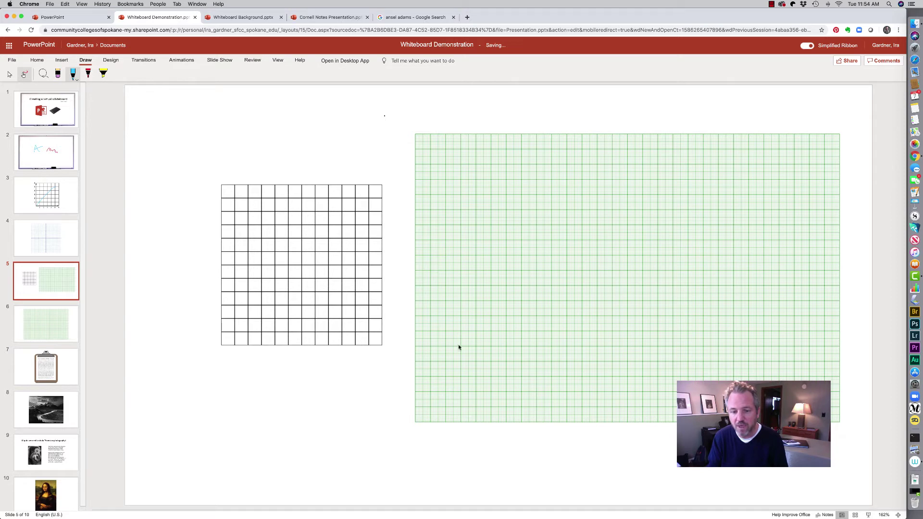
click(476, 376)
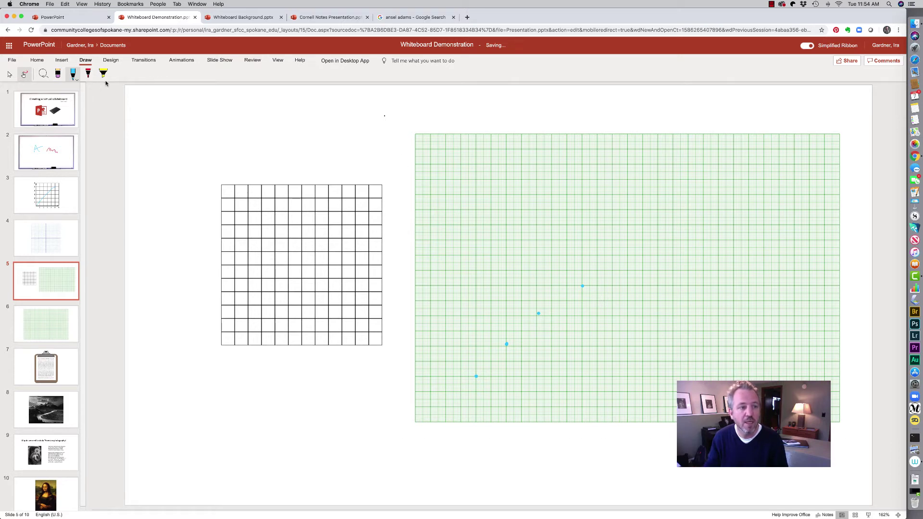
click(87, 75)
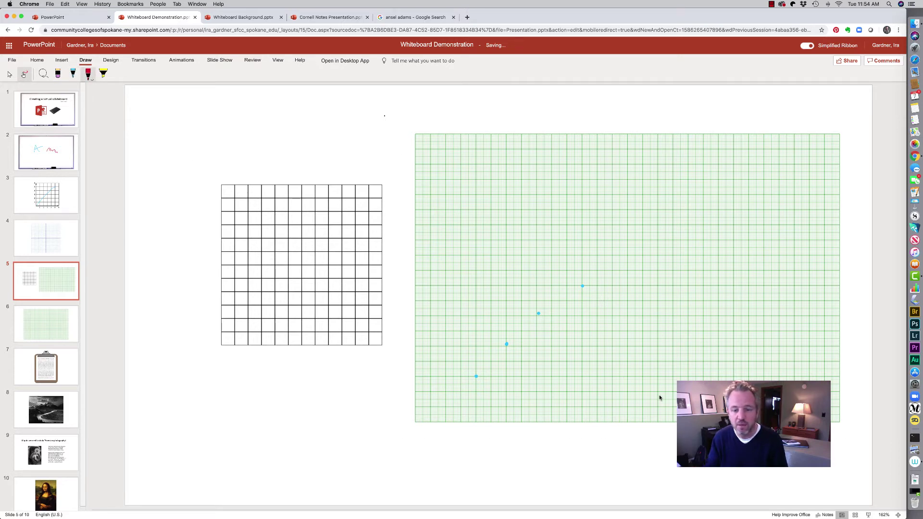
mouse_move(464, 381)
mouse_down()
mouse_move(560, 284)
mouse_move(650, 252)
mouse_up()
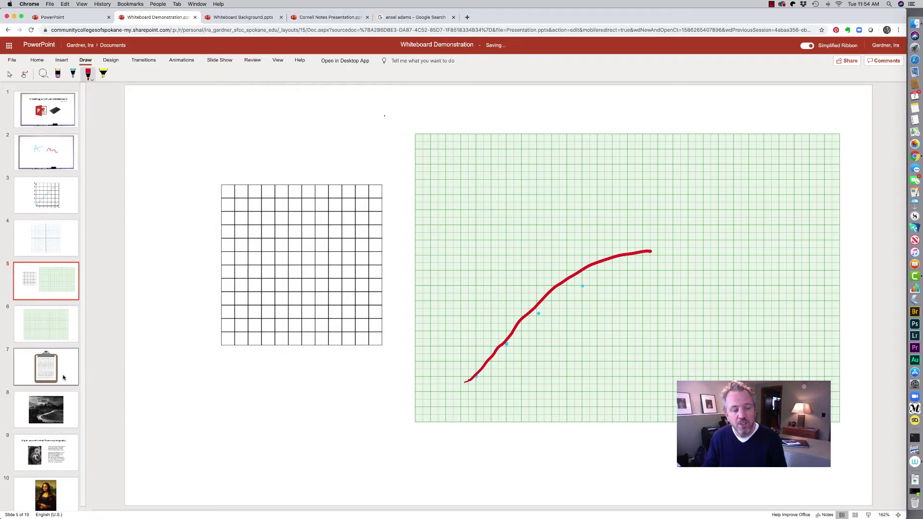
Highlight "principle, and temporal considerations" and "land of Beauty" in yellow in the clipboard text on slide 7.
click(44, 375)
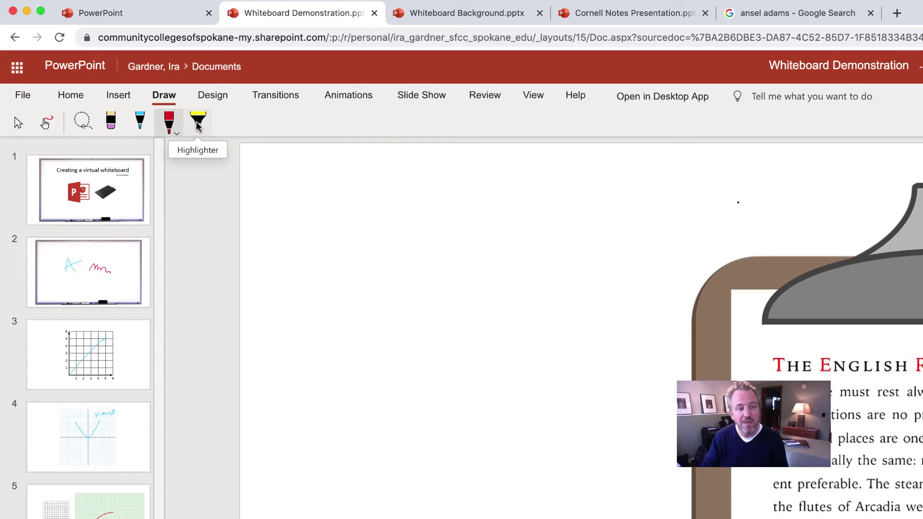
click(197, 124)
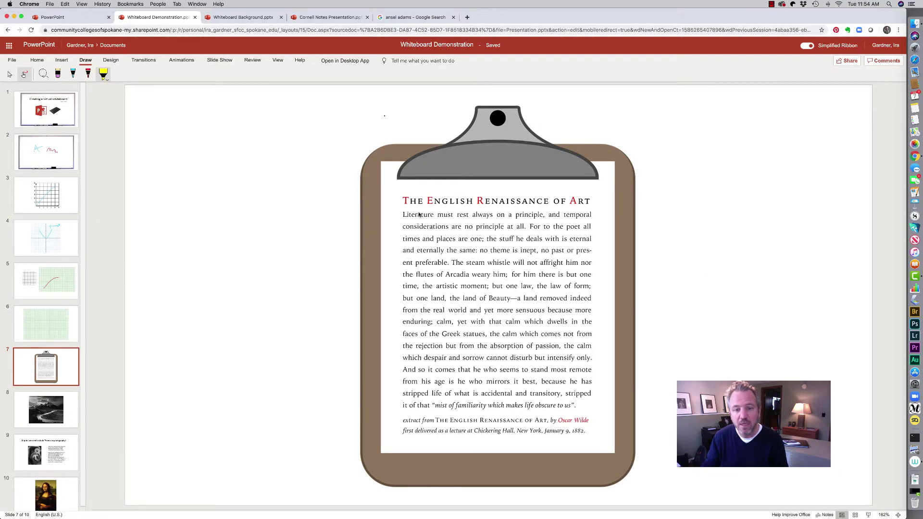
drag(512, 215, 594, 217)
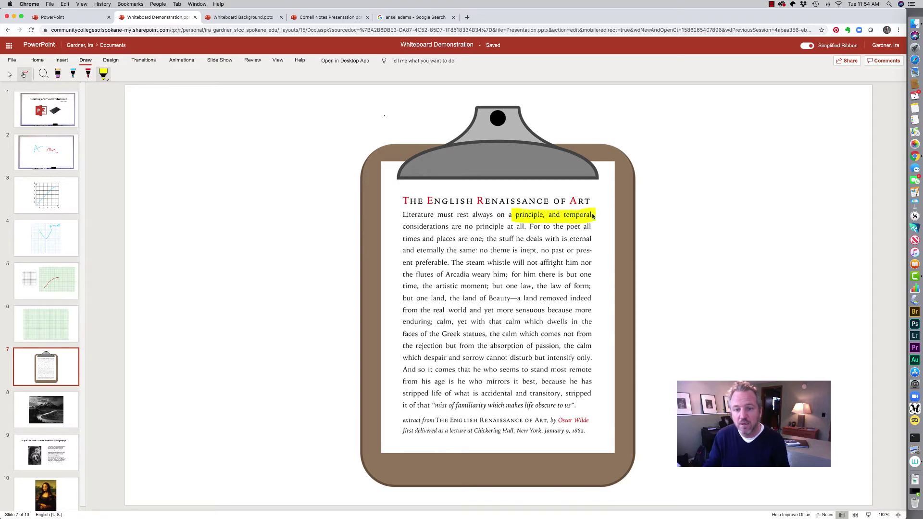
drag(403, 227, 448, 230)
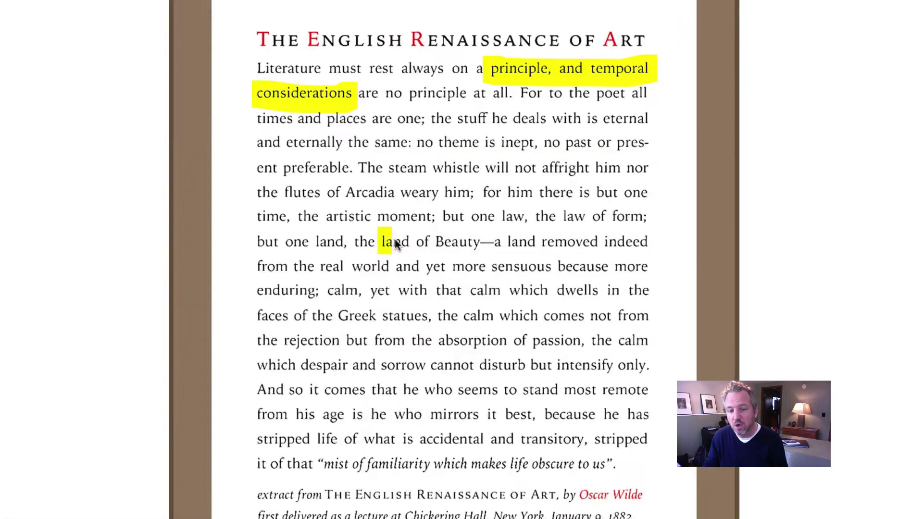
drag(463, 298, 511, 299)
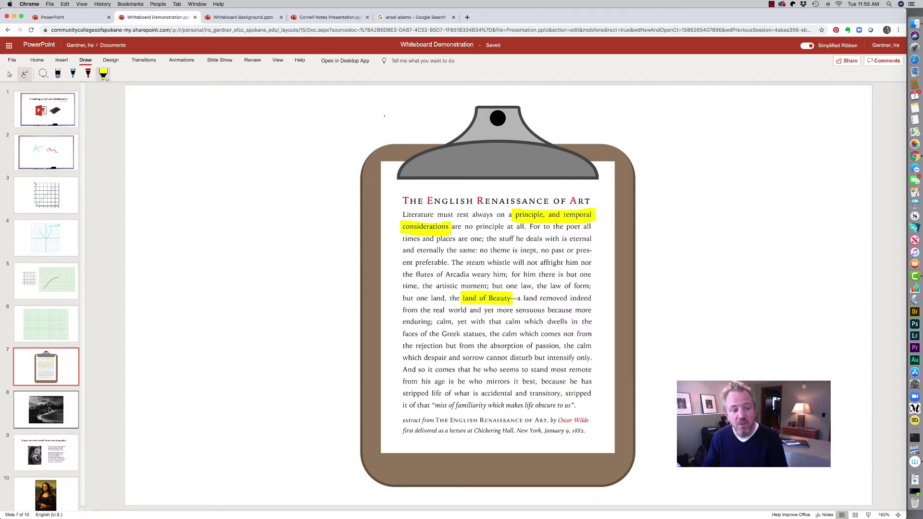
Mark the river in slide 8's landscape photo with the yellow highlighter, and select the red pen.
click(49, 409)
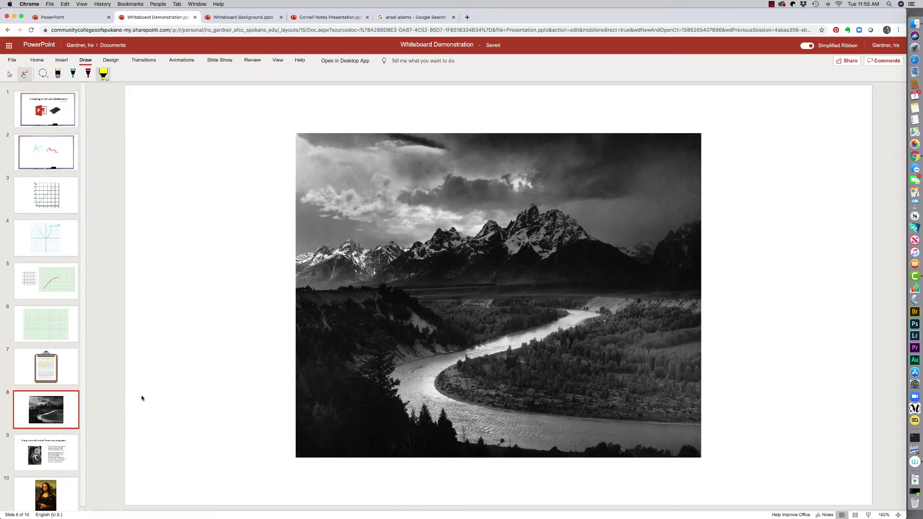
mouse_move(495, 305)
mouse_down()
mouse_move(546, 321)
mouse_move(451, 361)
mouse_move(421, 401)
mouse_move(608, 433)
mouse_up()
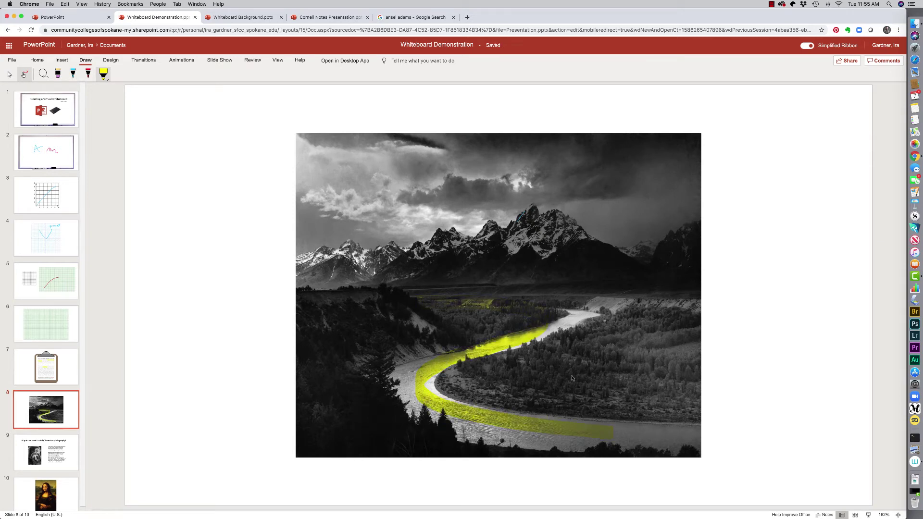
click(88, 74)
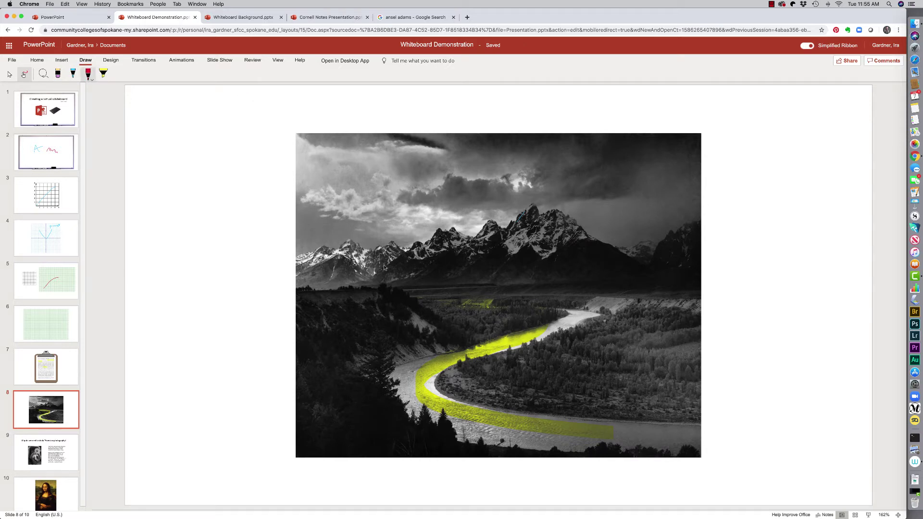
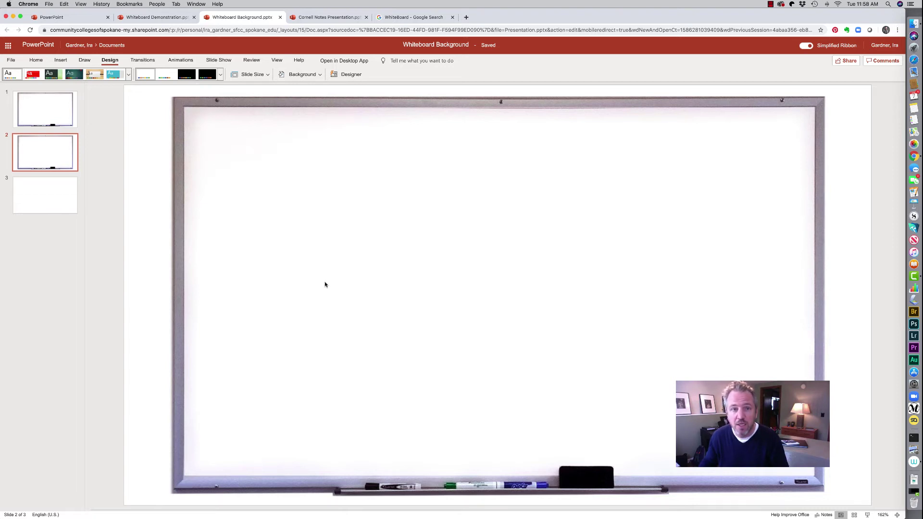
Switch to the Google Images results for WhiteBoard, review the usage rights and size filter options, and preview the first whiteboard image.
click(410, 18)
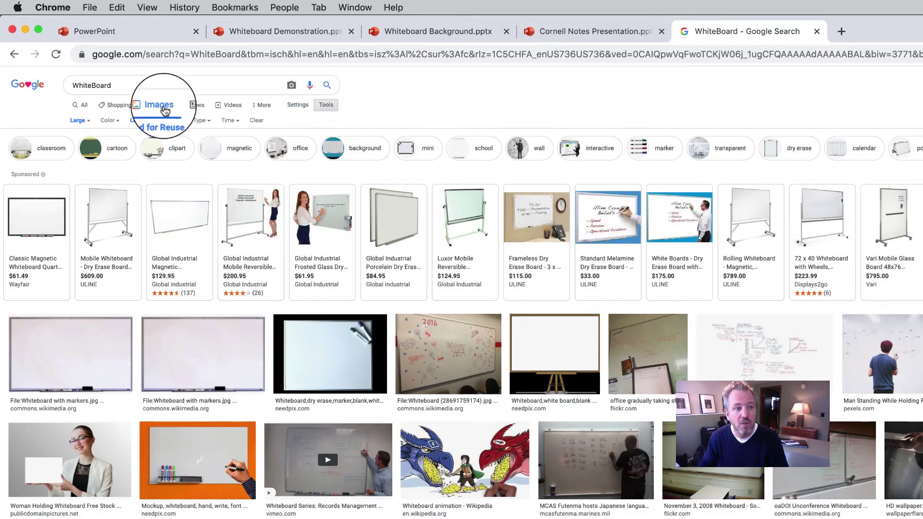
click(156, 121)
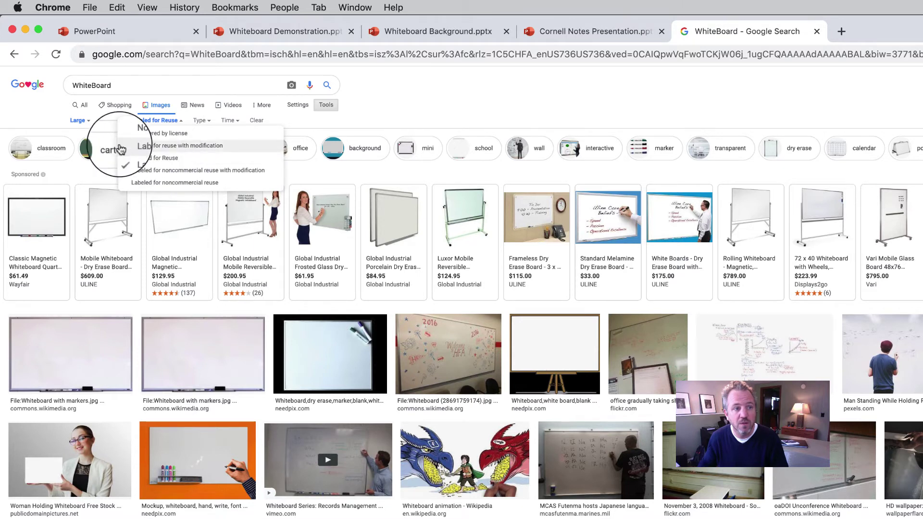
click(77, 122)
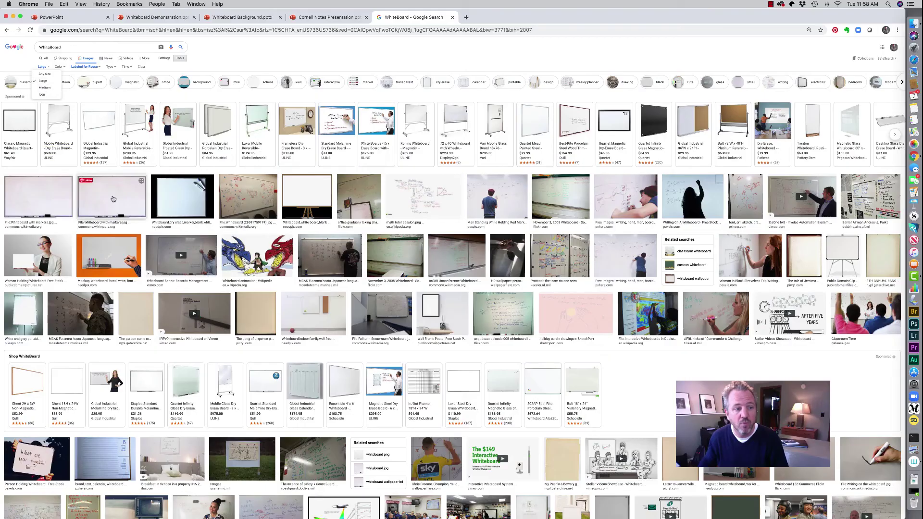
click(42, 199)
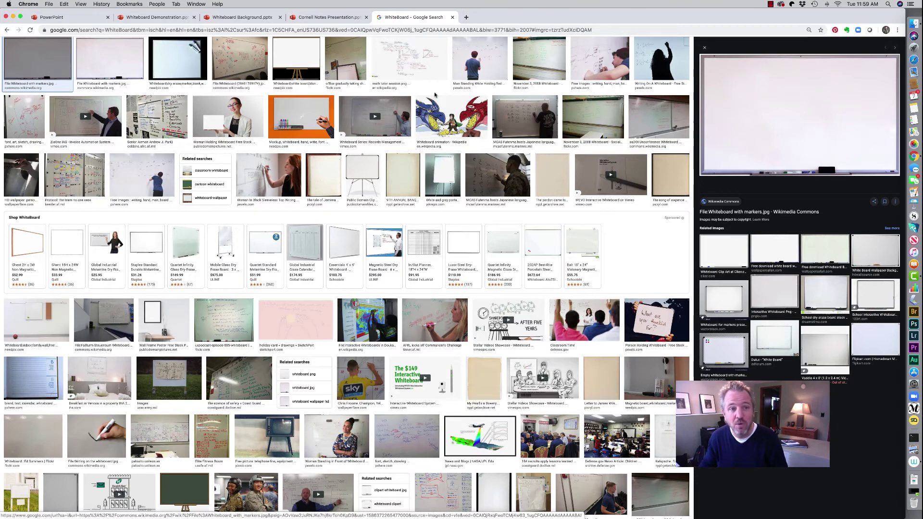
In the Whiteboard Background presentation, set the picture file WhiteboardBackground.jpg as the background of blank slide 3.
click(242, 17)
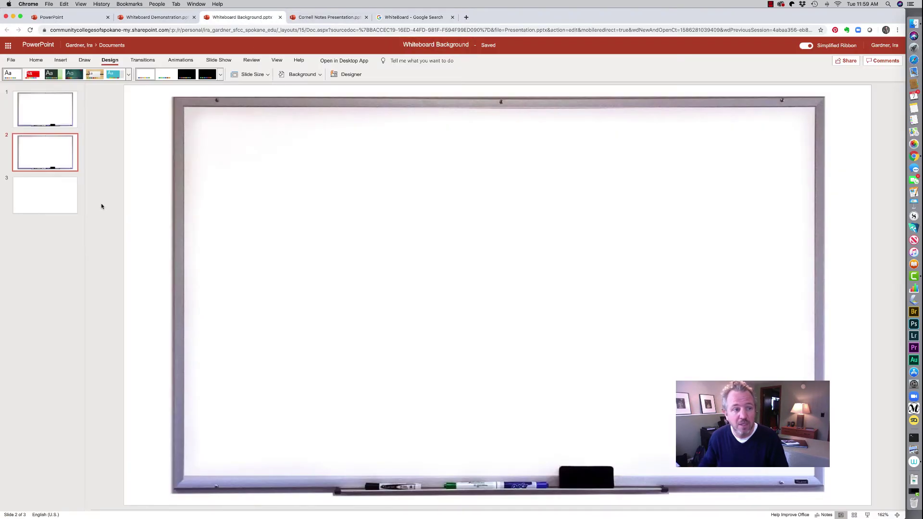
click(62, 204)
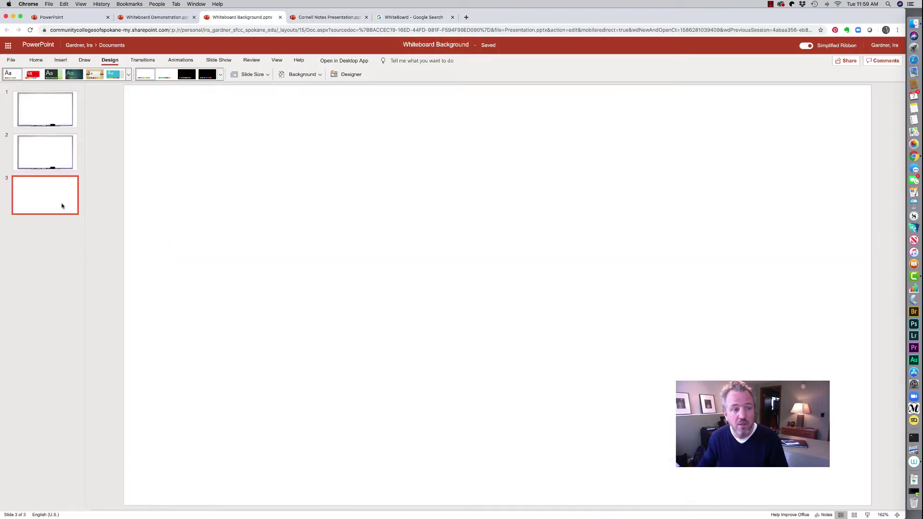
click(314, 76)
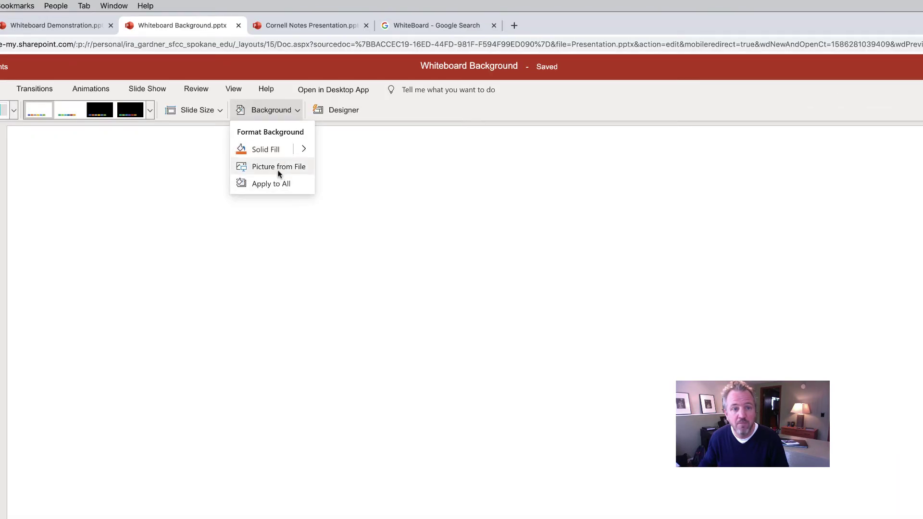
click(278, 169)
click(445, 419)
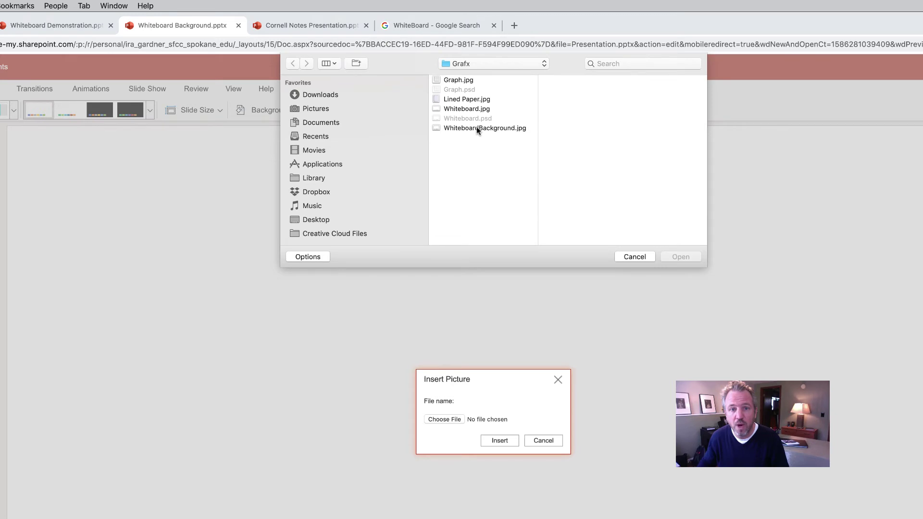
click(476, 128)
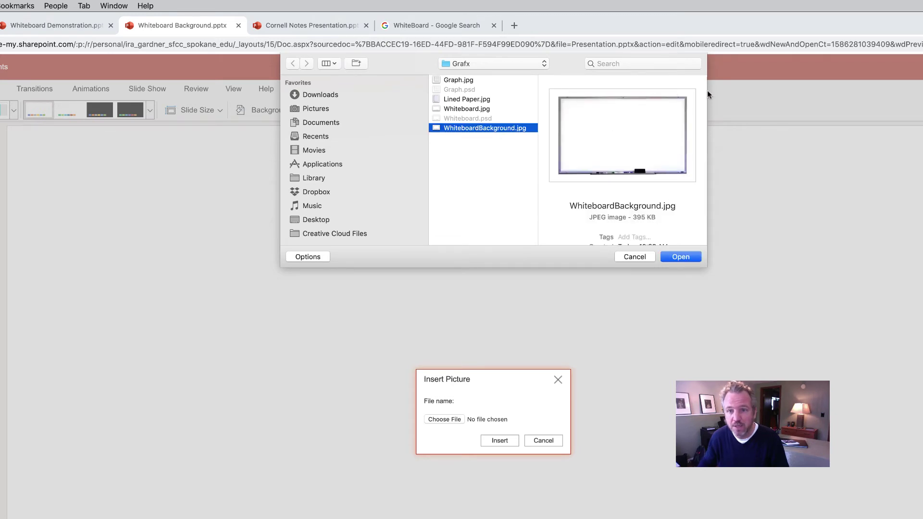
click(679, 257)
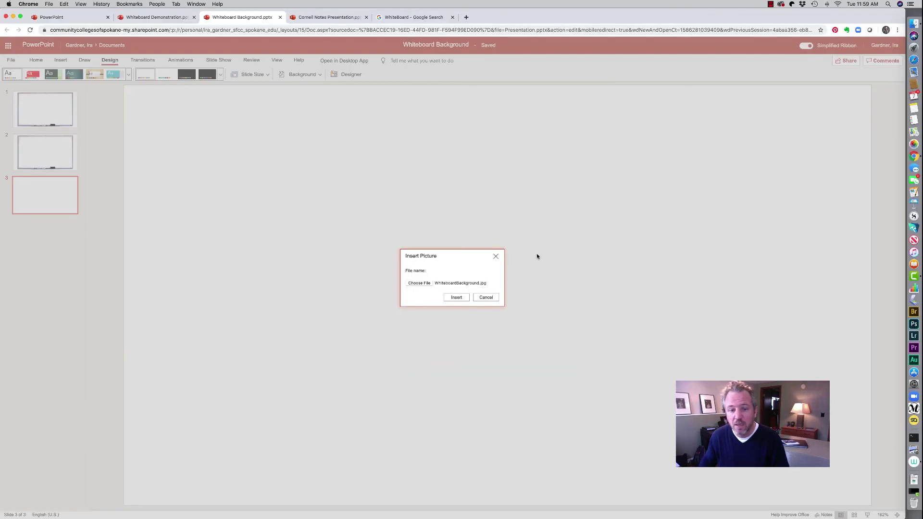
click(459, 299)
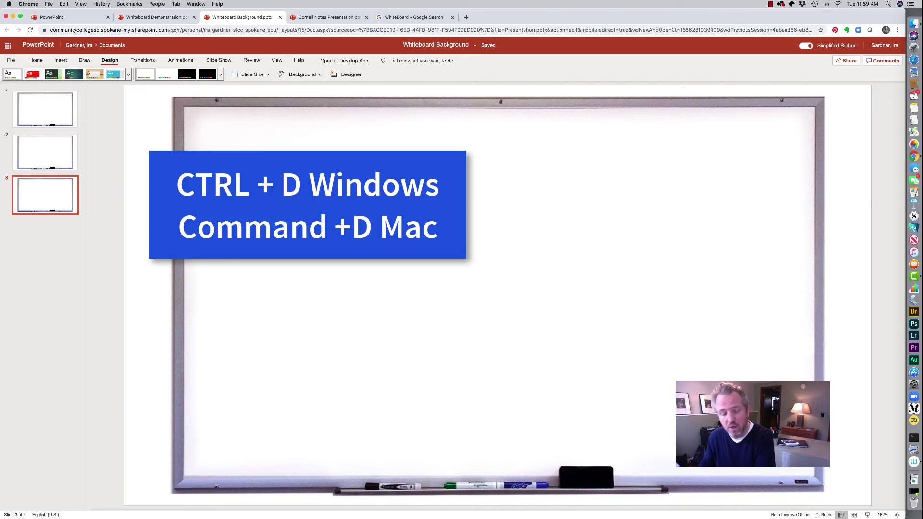
Duplicate the whiteboard slide three times.
key(super+d)
key(super+d)
key(super+d)
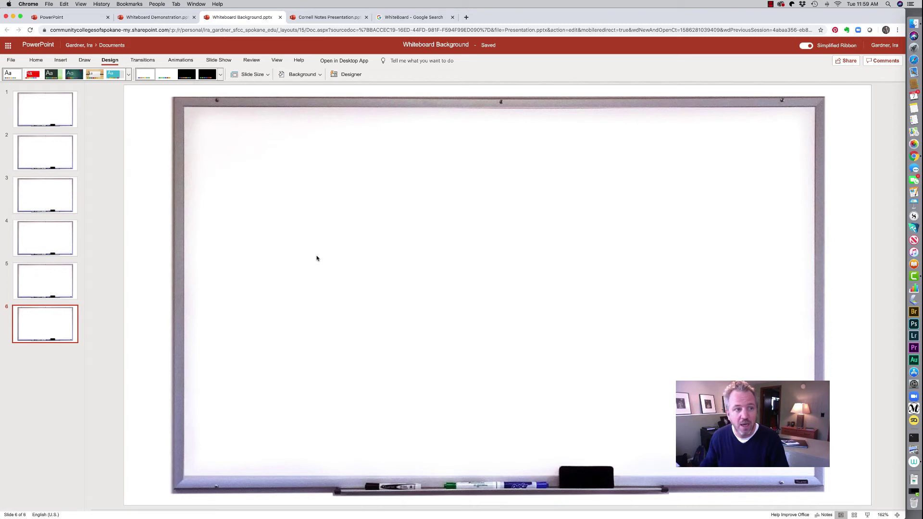
Draw two wavy light blue pen strokes, one below the other, on the whiteboard of slide 6.
click(84, 60)
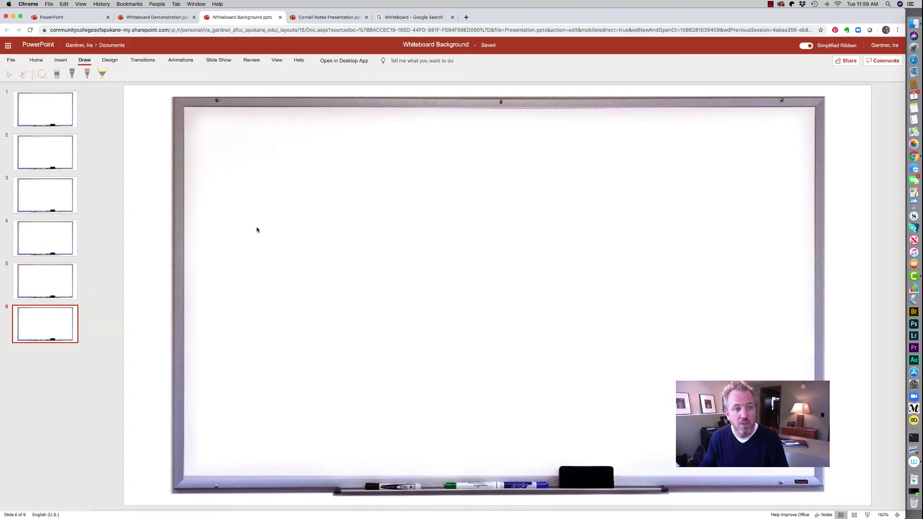
click(72, 73)
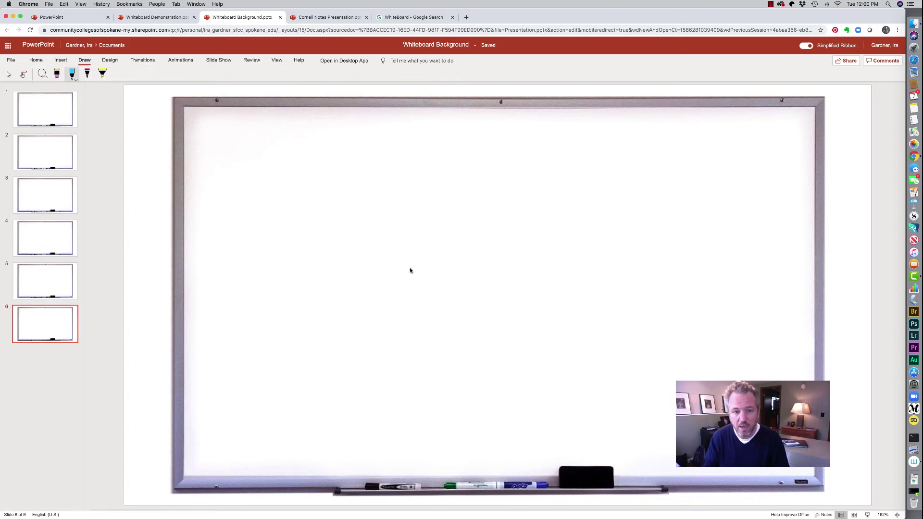
mouse_move(384, 271)
mouse_down()
mouse_move(363, 247)
mouse_move(398, 268)
mouse_move(597, 287)
mouse_up()
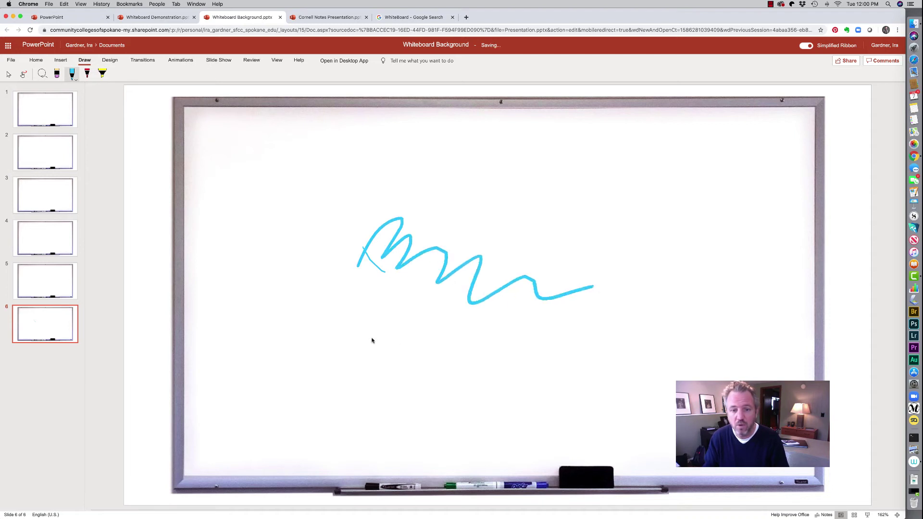
mouse_move(366, 338)
mouse_down()
mouse_move(525, 293)
mouse_move(602, 314)
mouse_up()
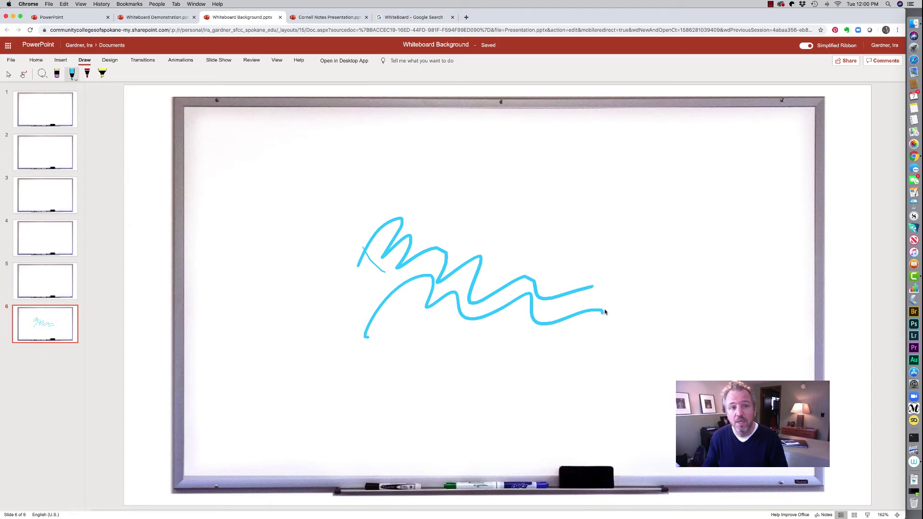
Switch to the Cornell Notes Presentation and handwrite "White Board w/ Powerpoint" in red in the notes column of slide 2.
click(336, 18)
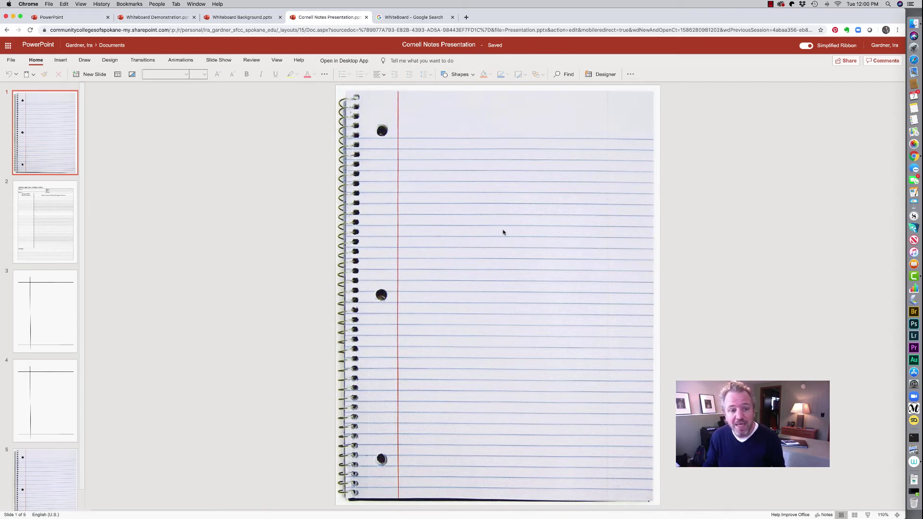
drag(412, 270, 410, 274)
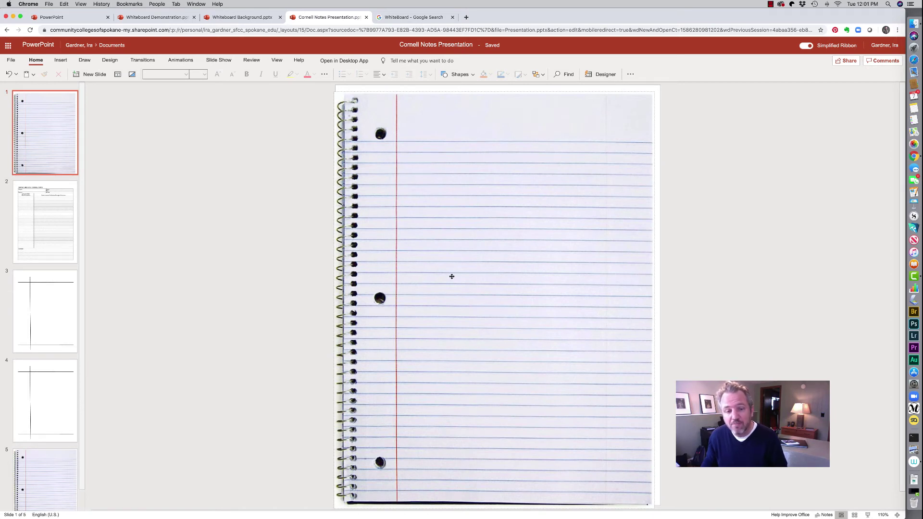
click(55, 237)
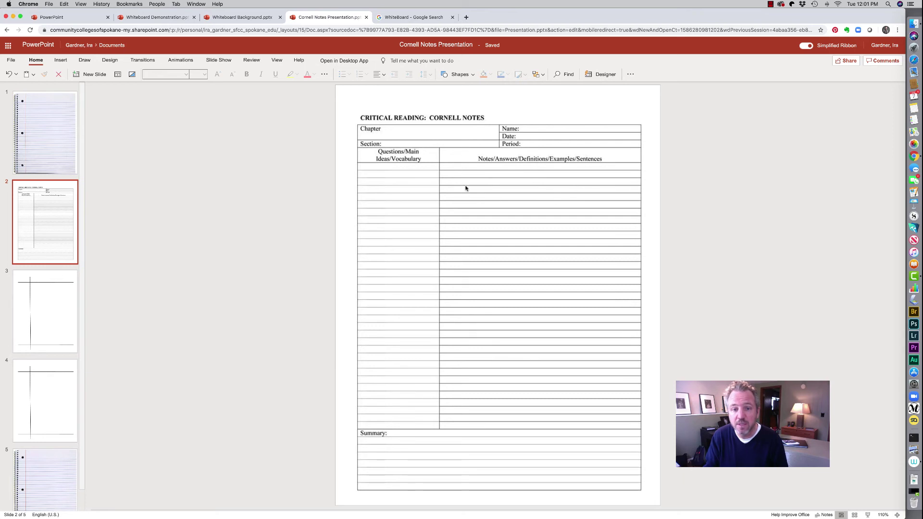
mouse_move(463, 186)
mouse_down()
mouse_move(495, 193)
mouse_move(503, 176)
mouse_move(515, 195)
mouse_move(530, 172)
mouse_move(553, 185)
mouse_move(575, 166)
mouse_up()
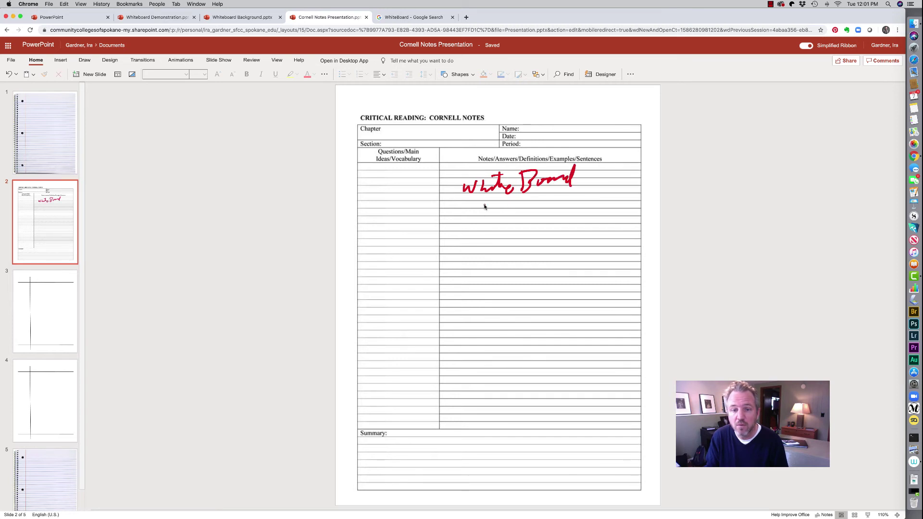
mouse_move(483, 204)
mouse_down()
mouse_move(500, 199)
mouse_move(504, 222)
mouse_move(528, 204)
mouse_move(607, 202)
mouse_move(619, 182)
mouse_up()
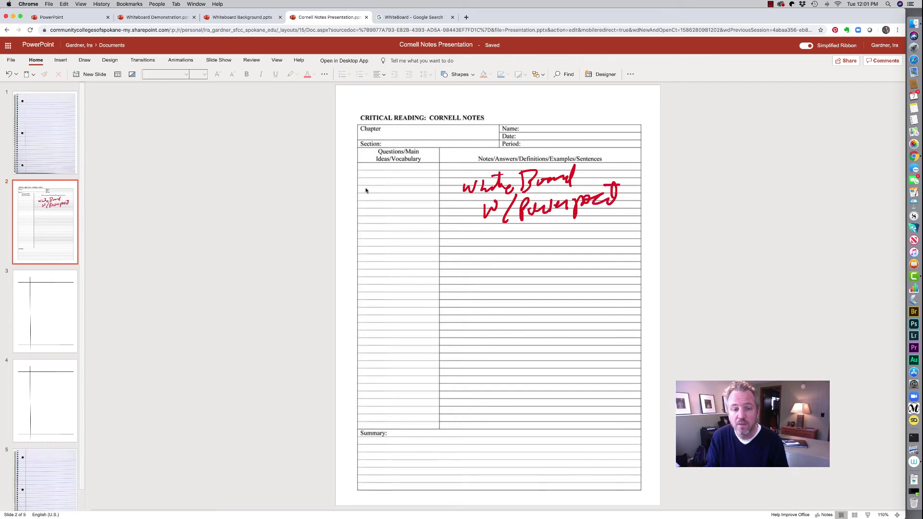
Handwrite "Virtual class" in red in the Questions/Main Ideas/Vocabulary column of the Cornell notes form.
drag(368, 185, 431, 182)
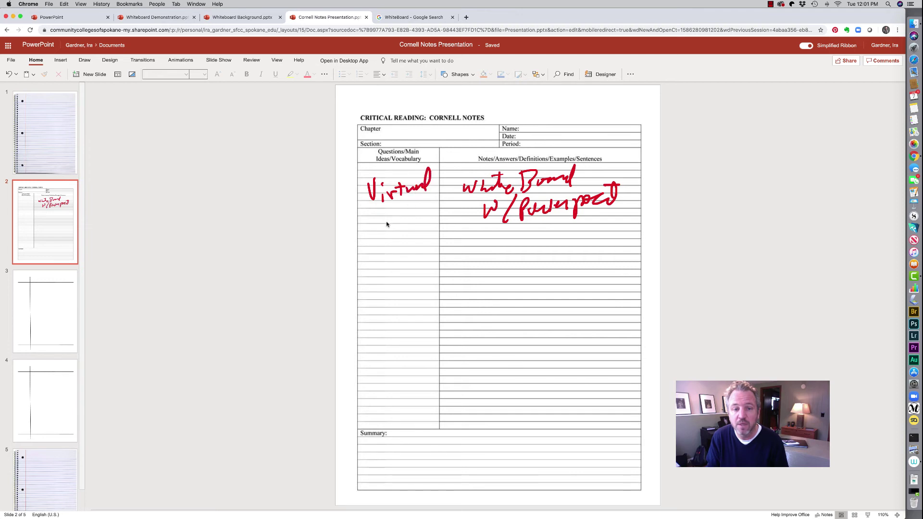
mouse_move(385, 217)
mouse_down()
mouse_move(381, 231)
mouse_move(393, 229)
mouse_up()
mouse_move(398, 225)
mouse_down()
mouse_move(412, 215)
mouse_move(419, 223)
mouse_up()
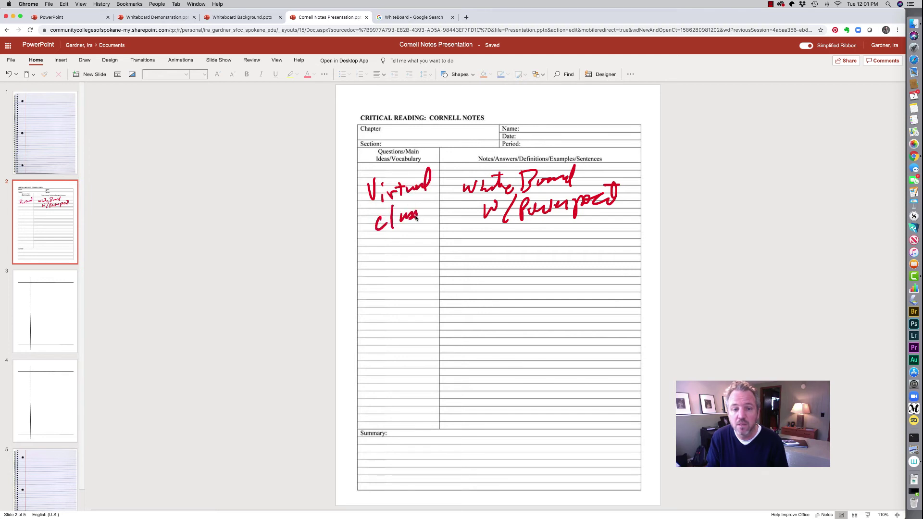
View slide 3, then ink a red scribbled heading and three wavy red lines down the notebook paper on slide 5.
click(35, 309)
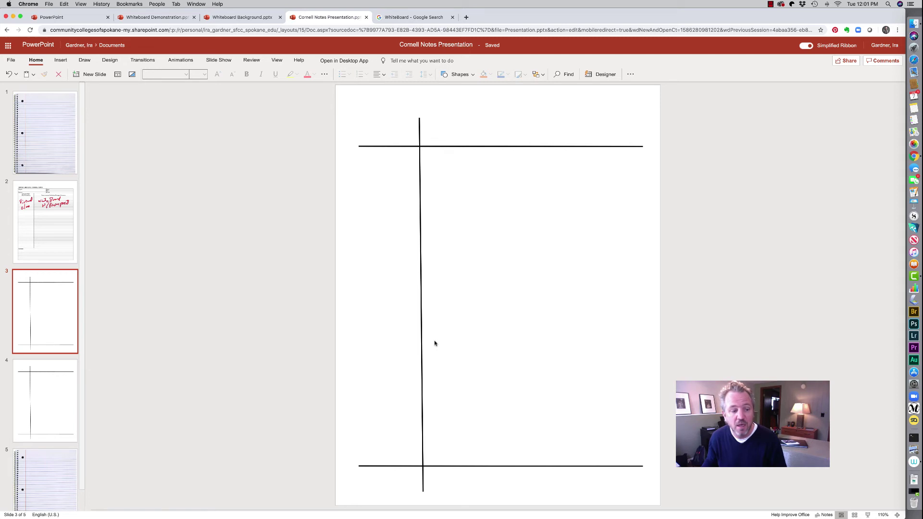
click(50, 480)
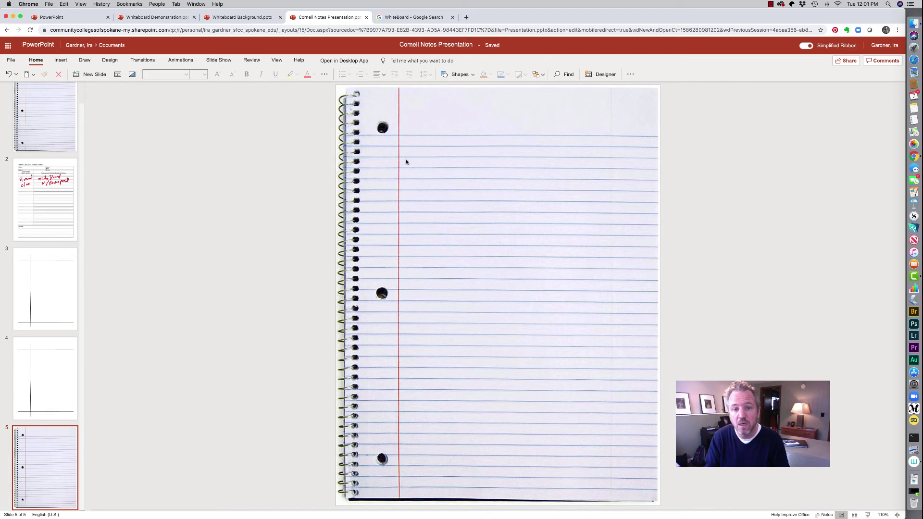
mouse_move(418, 154)
mouse_down()
mouse_move(532, 151)
mouse_move(545, 184)
mouse_up()
drag(421, 206, 570, 196)
drag(405, 268, 519, 262)
drag(444, 344, 556, 366)
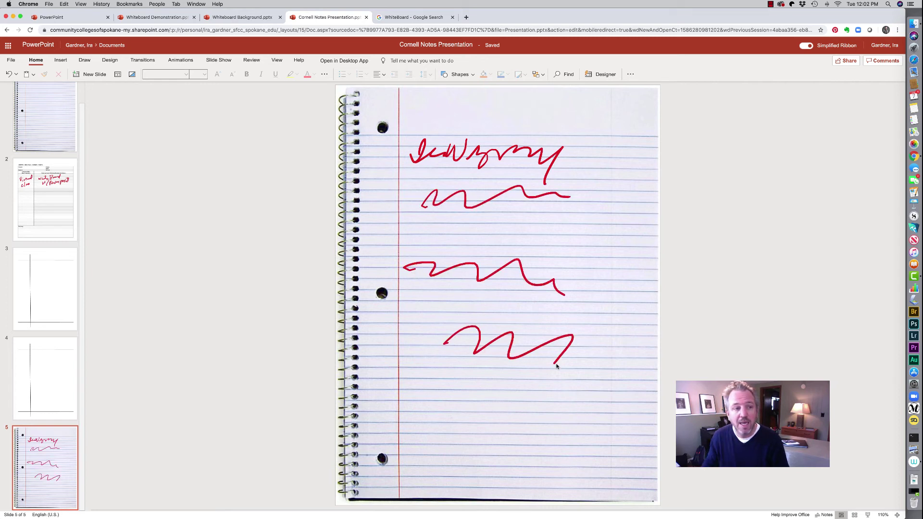
Download the Cornell Notes Presentation as a PDF.
click(11, 61)
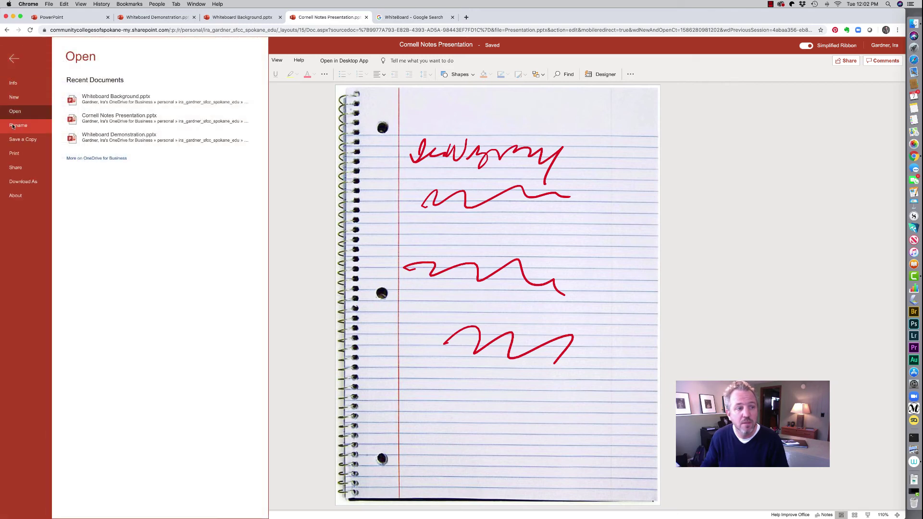
click(22, 181)
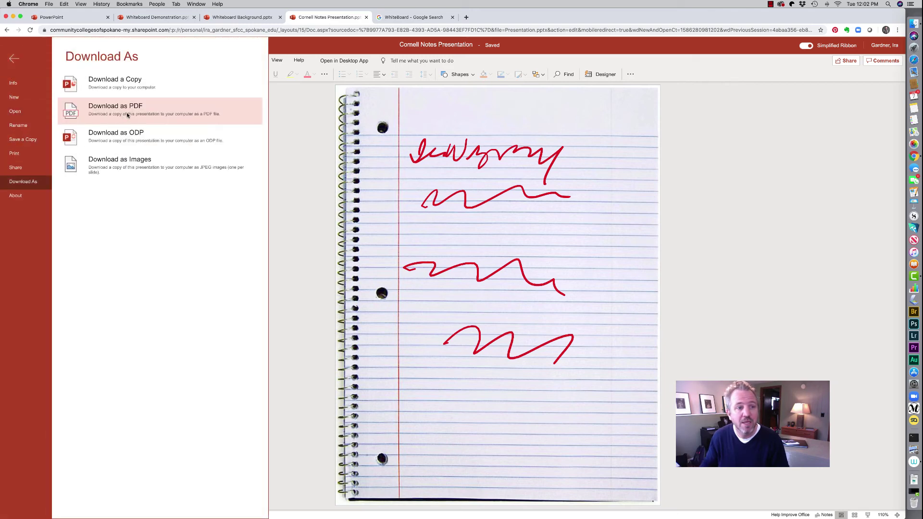
click(128, 115)
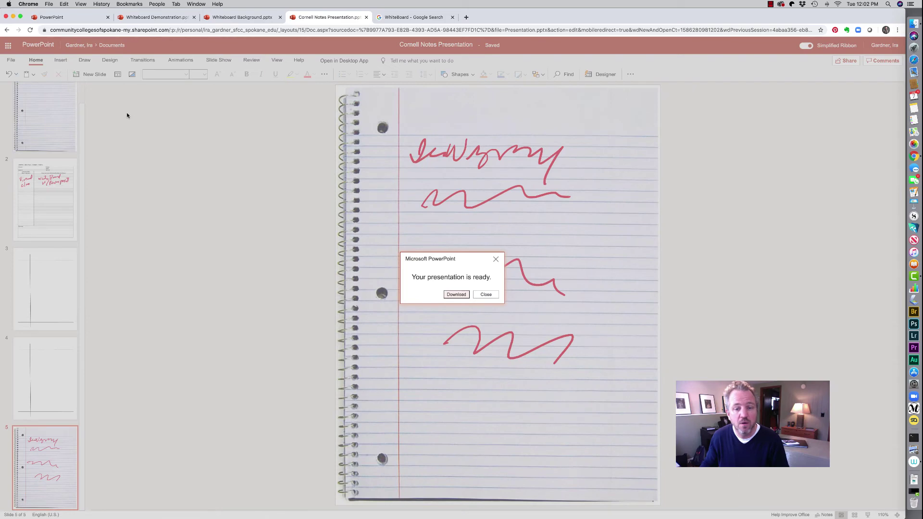
click(456, 294)
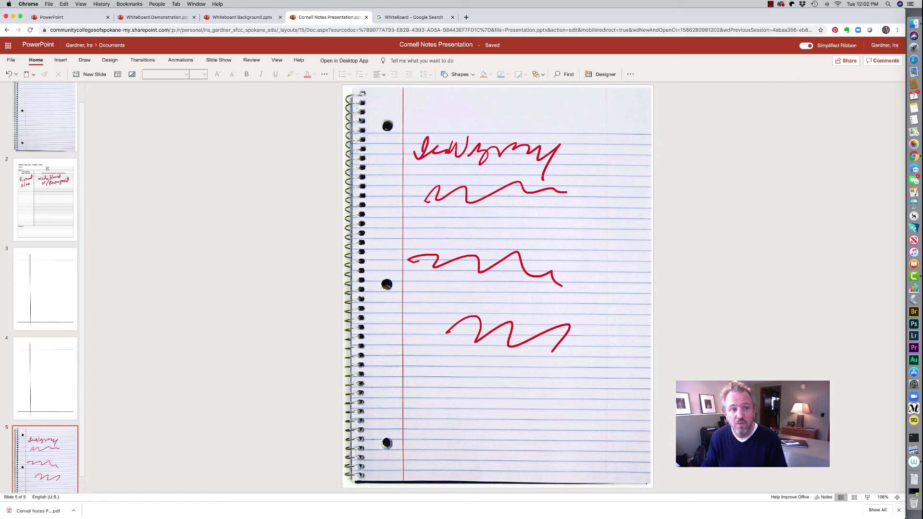
Switch to the Whiteboard Demonstration presentation, show graph slide 4, and download the presentation as a PDF.
click(165, 20)
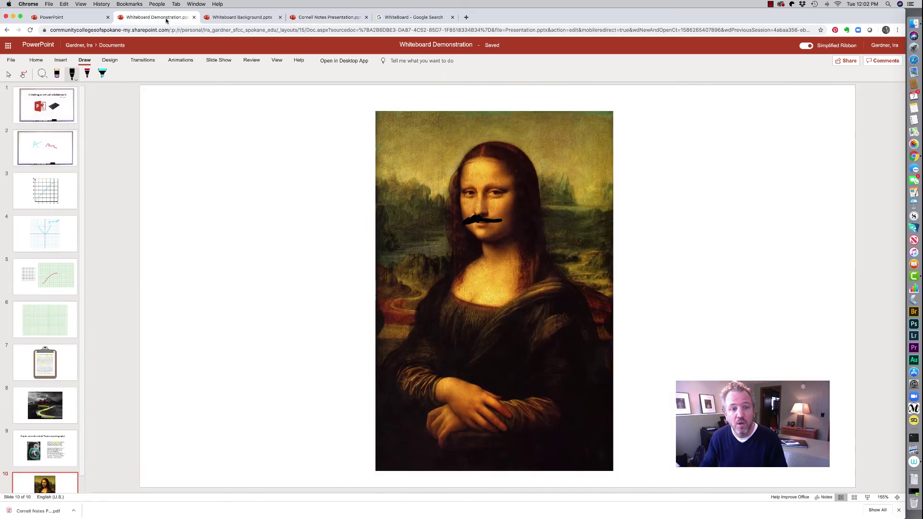
click(46, 249)
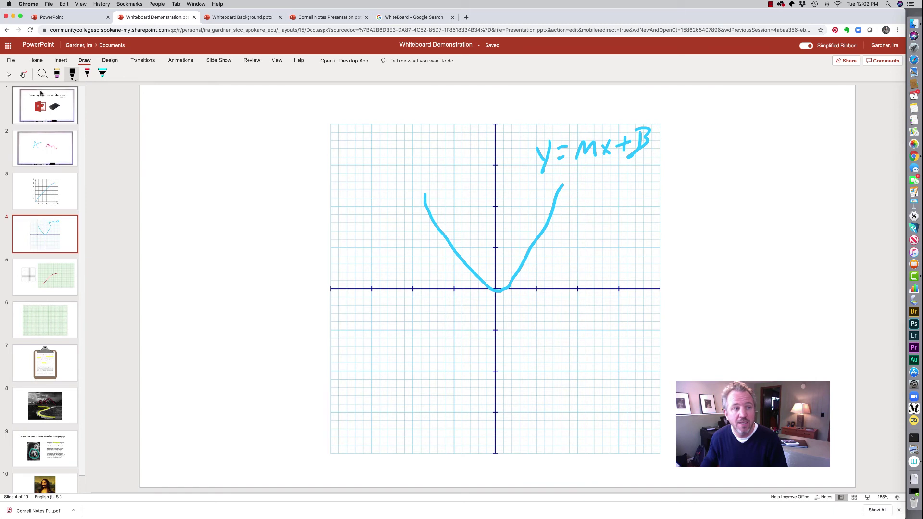
click(11, 60)
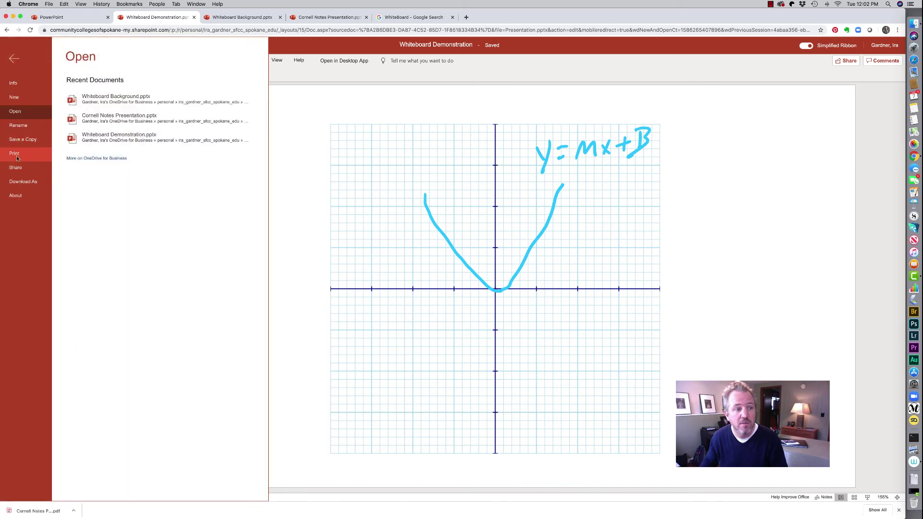
click(16, 183)
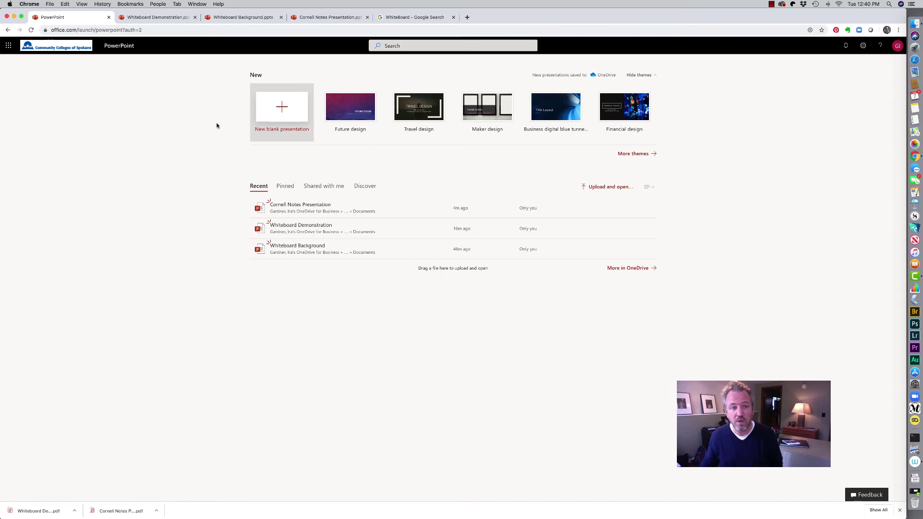
Create a new blank presentation with a custom portrait slide size 8.5" wide, scaling the content with Maximize.
click(283, 109)
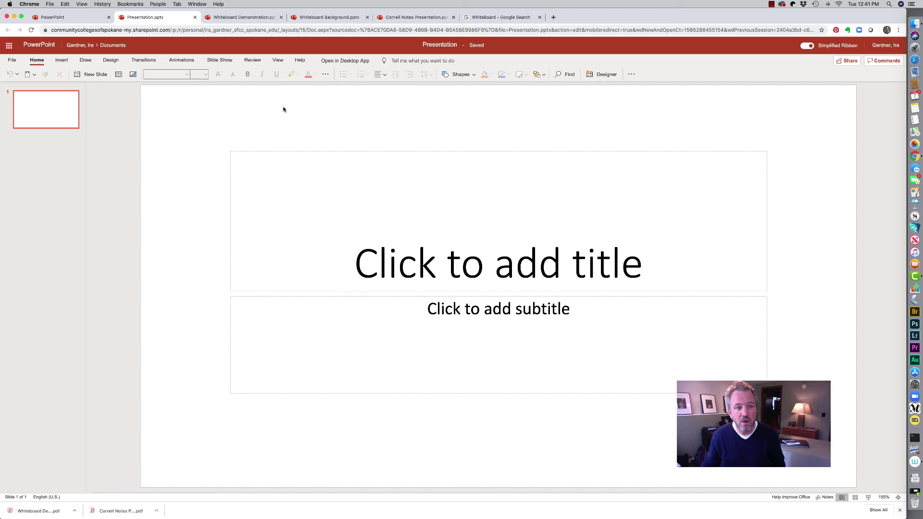
click(115, 63)
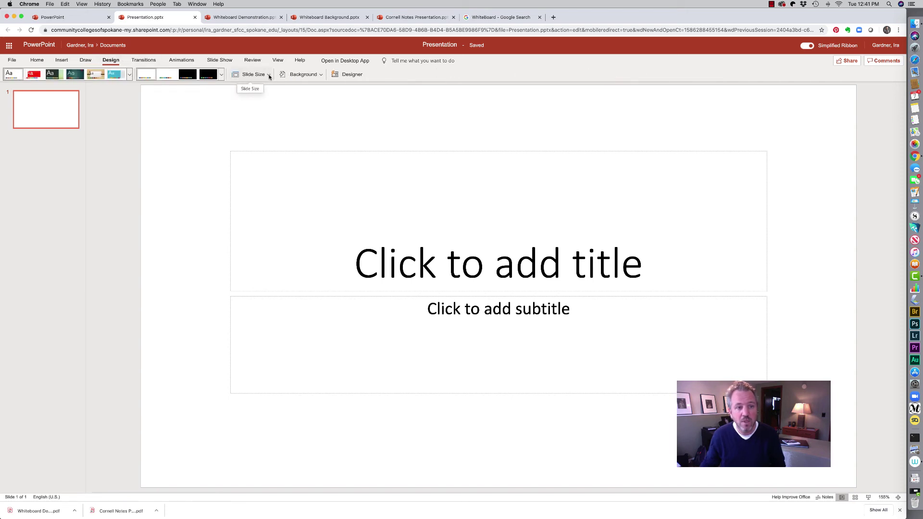
click(270, 74)
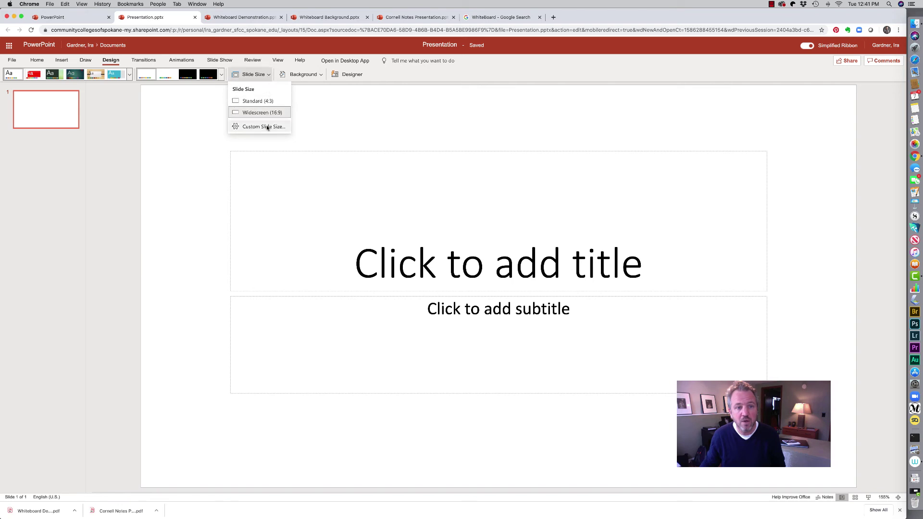
click(267, 128)
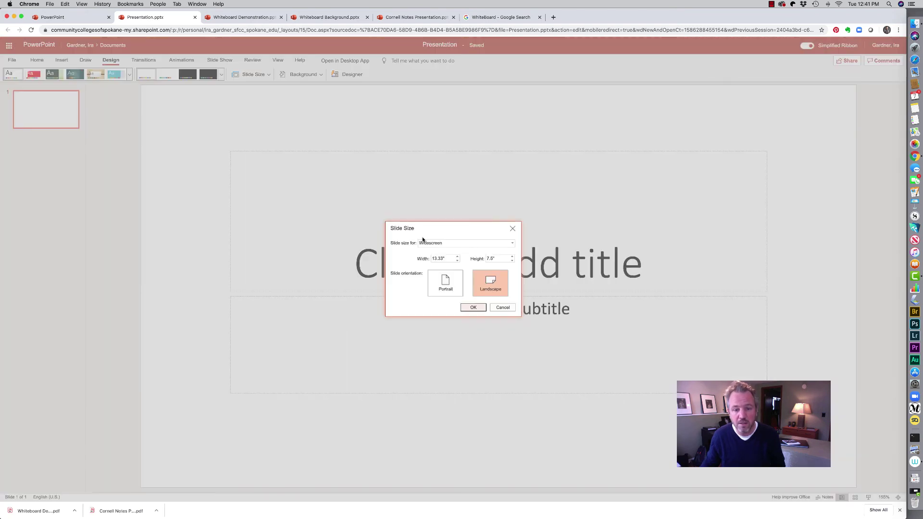
click(444, 282)
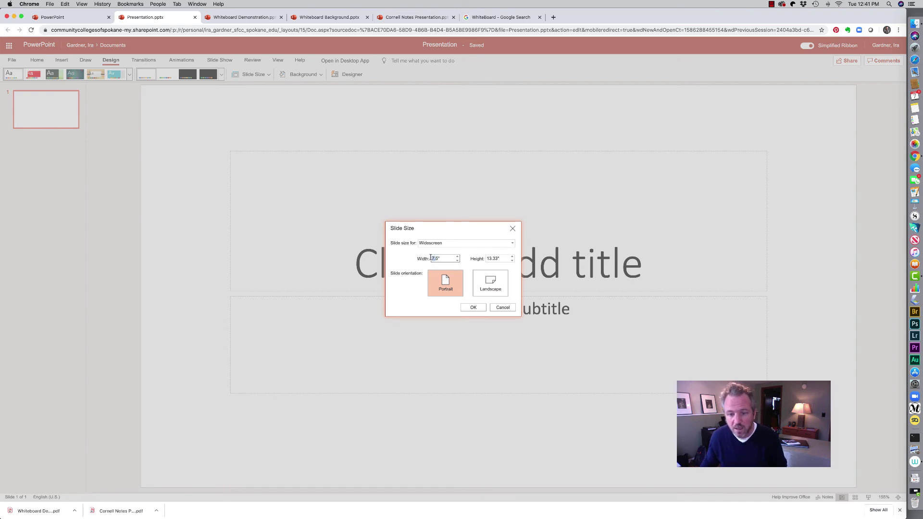
text(8.5)
key(Tab)
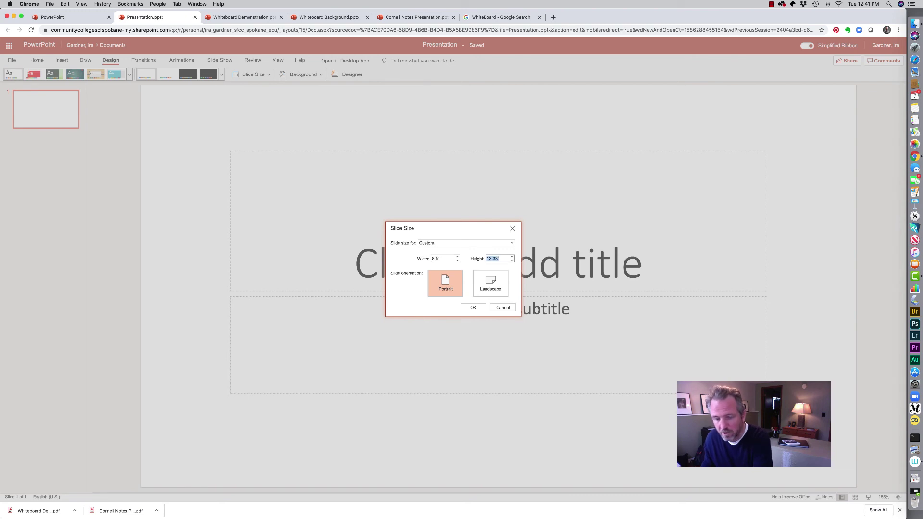
click(473, 308)
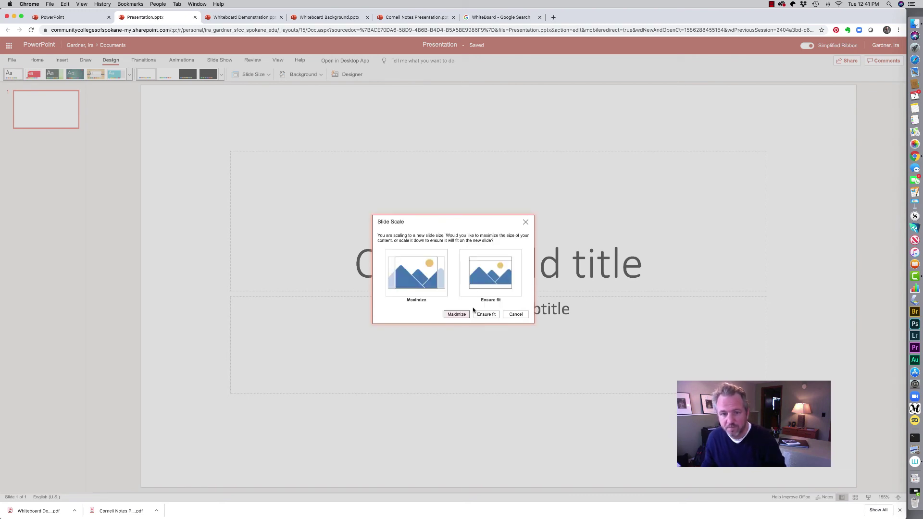
click(446, 314)
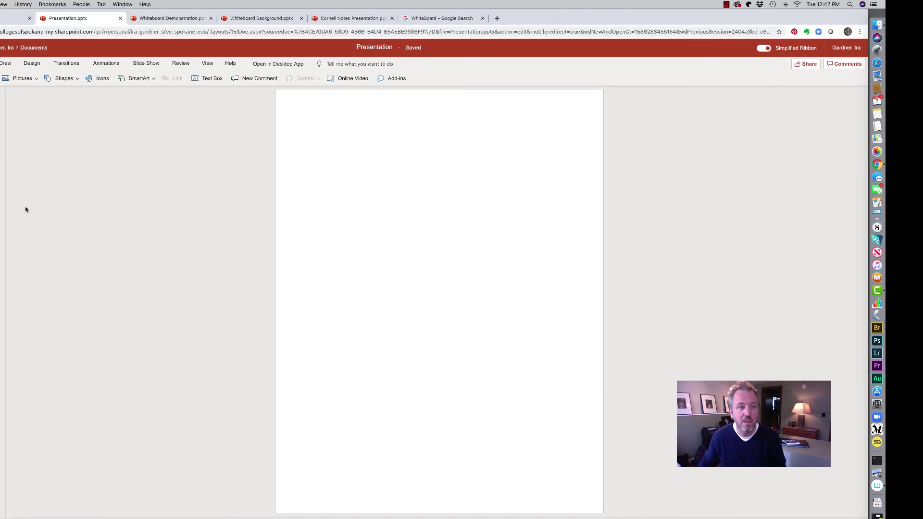
Set the picture file Lined Paper.jpg as the background of the blank portrait slide.
click(39, 64)
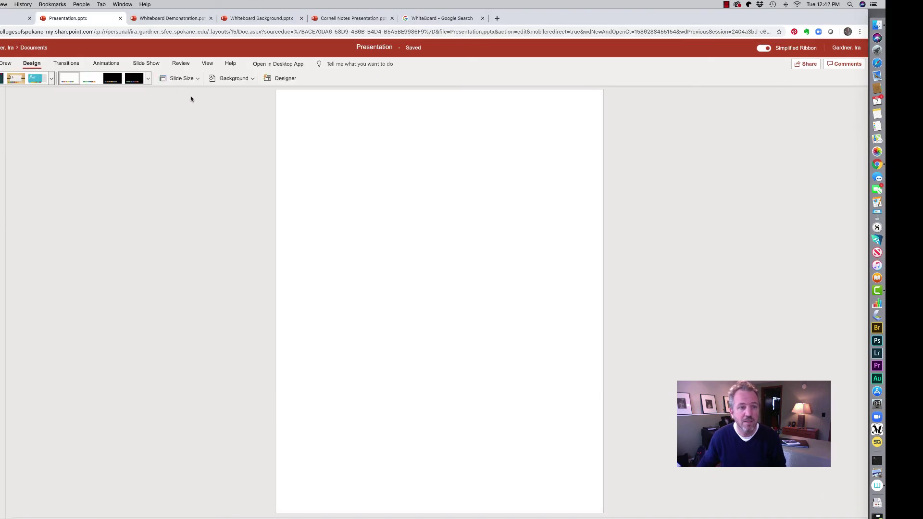
click(254, 80)
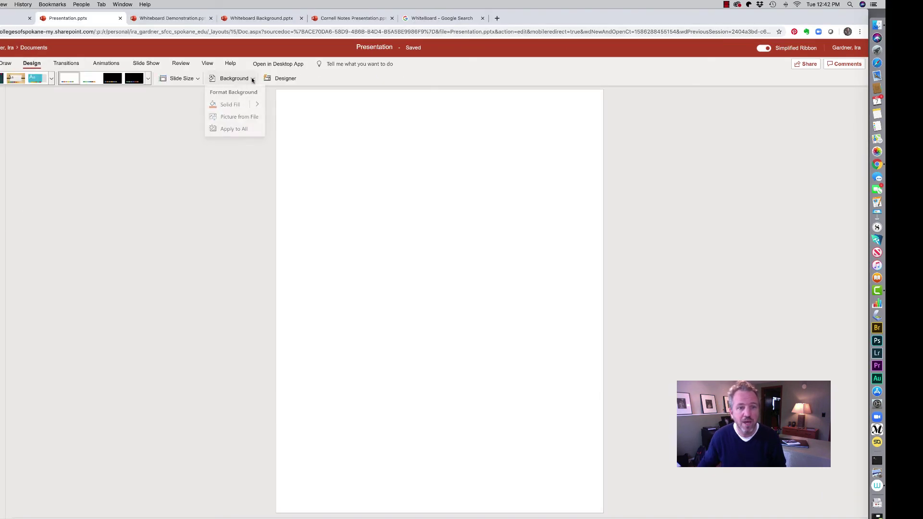
click(242, 119)
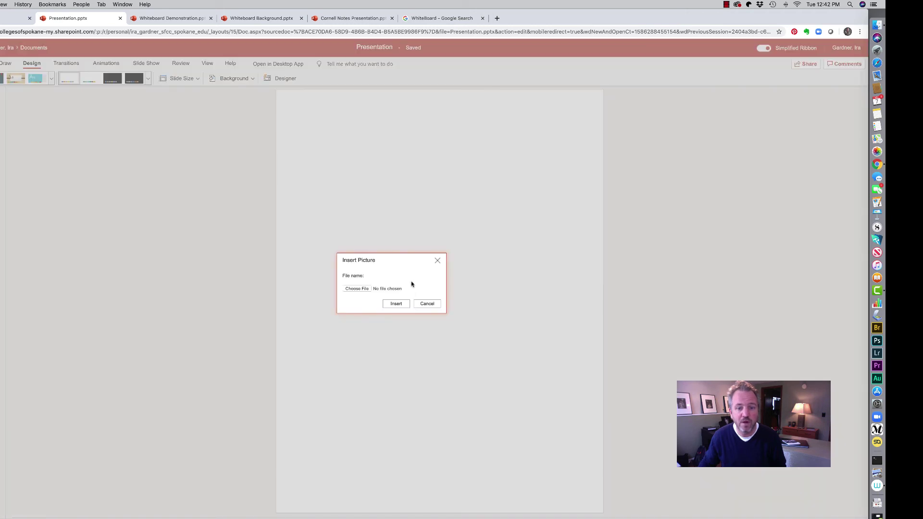
click(356, 289)
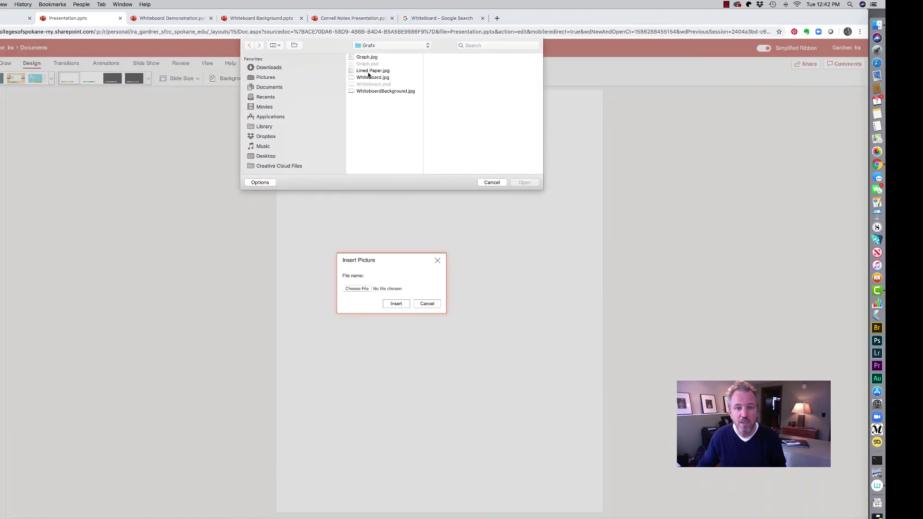
click(362, 71)
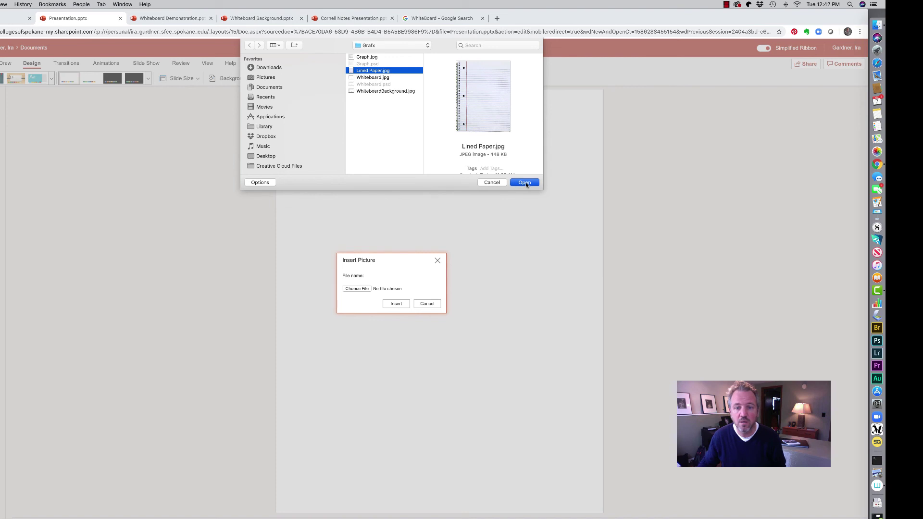
click(524, 183)
click(406, 304)
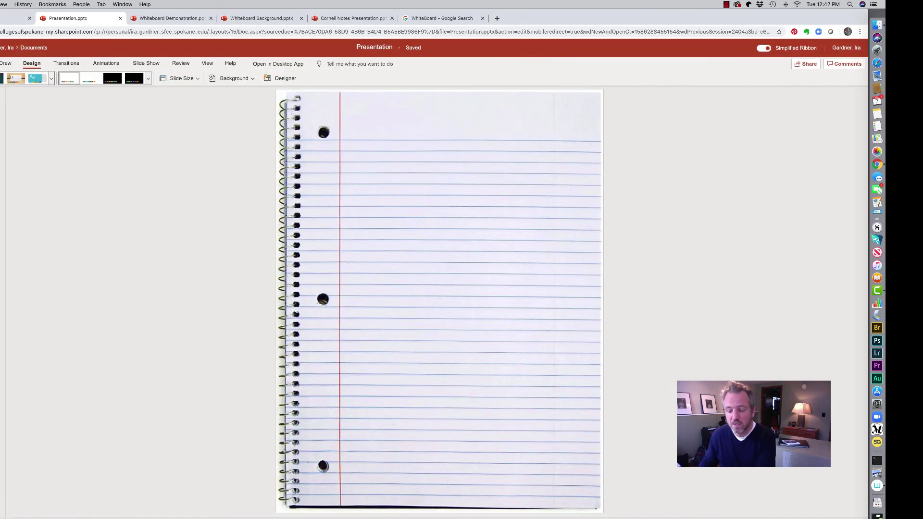
Duplicate the lined paper slide repeatedly to make six slides in total.
key(super+d)
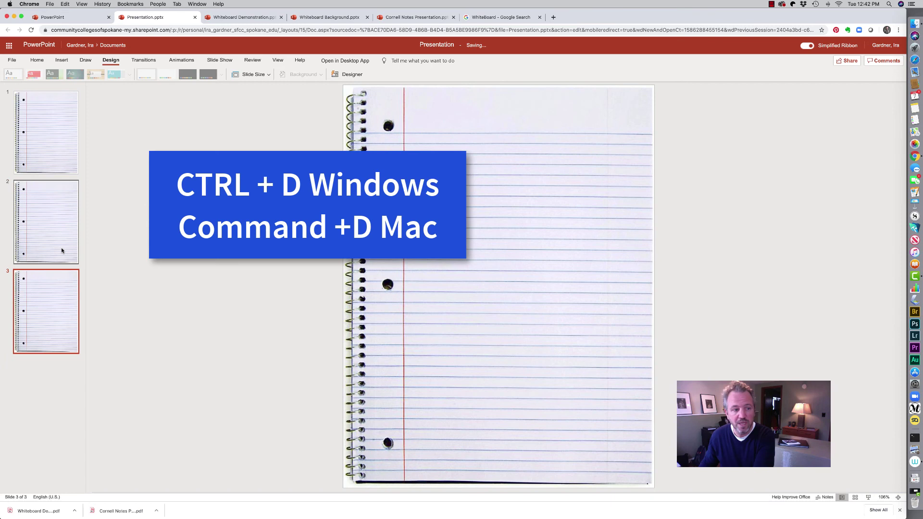
key(super+d)
key(super+d)
key(super+d)
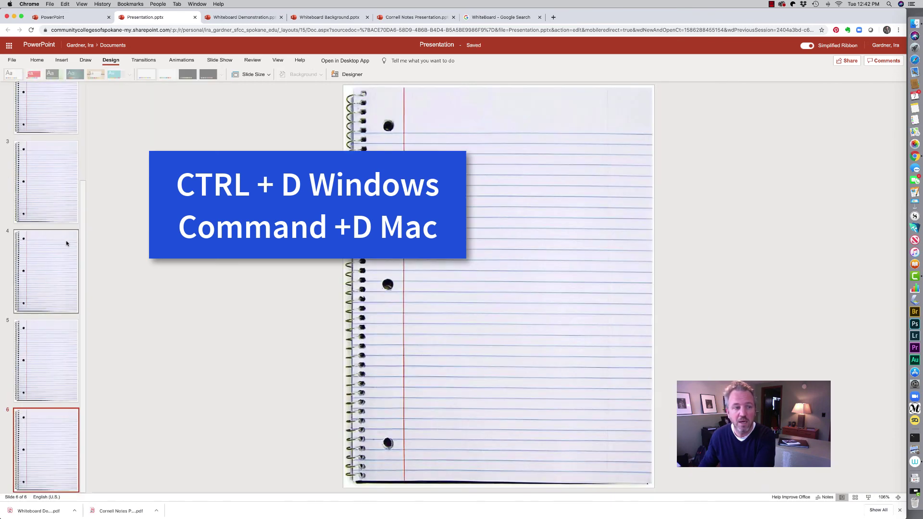
scroll(65, 242, up, 3)
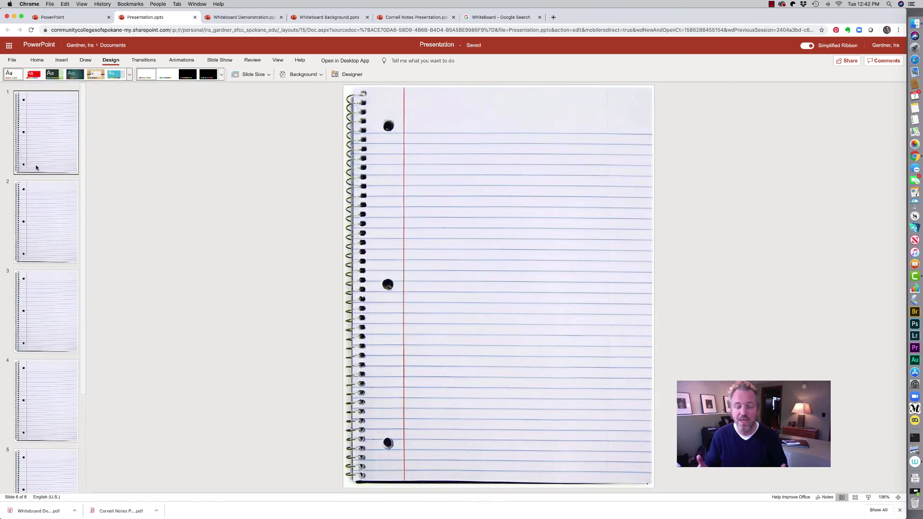